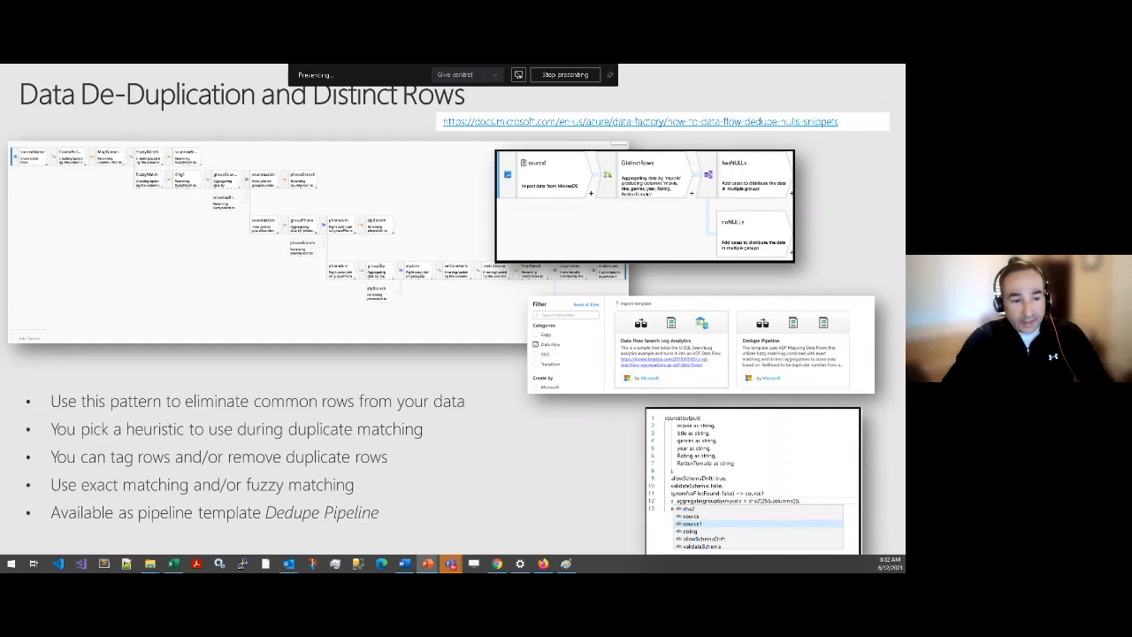
# Advance the slideshow through the remaining slides to the resource links slide, and exit the slideshow.
pyautogui.press('Right')
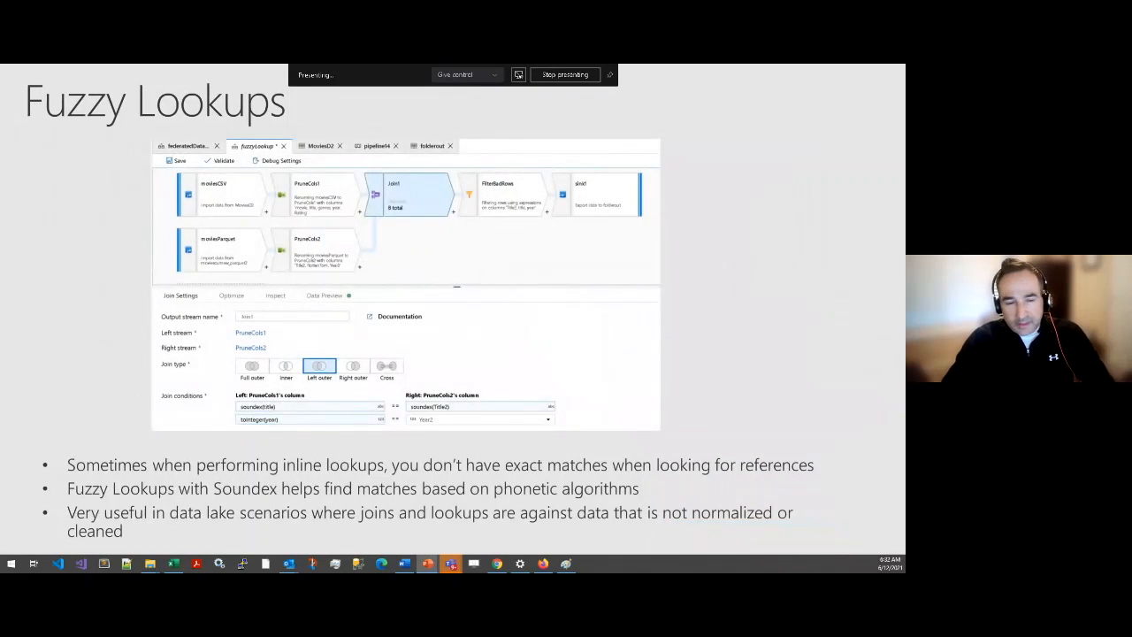
pyautogui.press('Right')
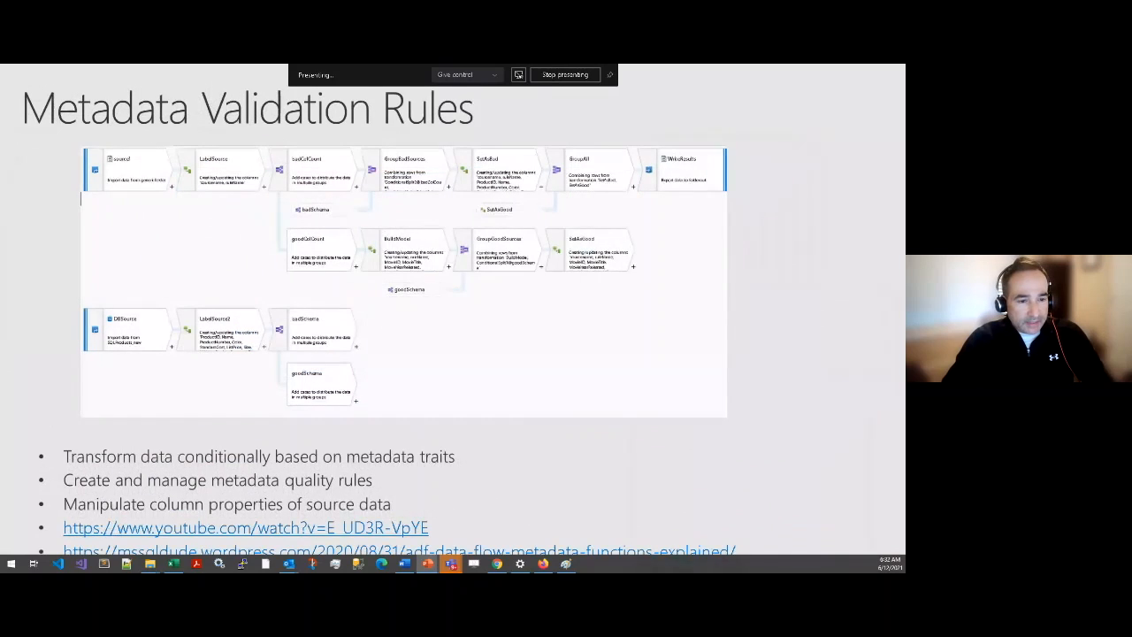
pyautogui.press('Right')
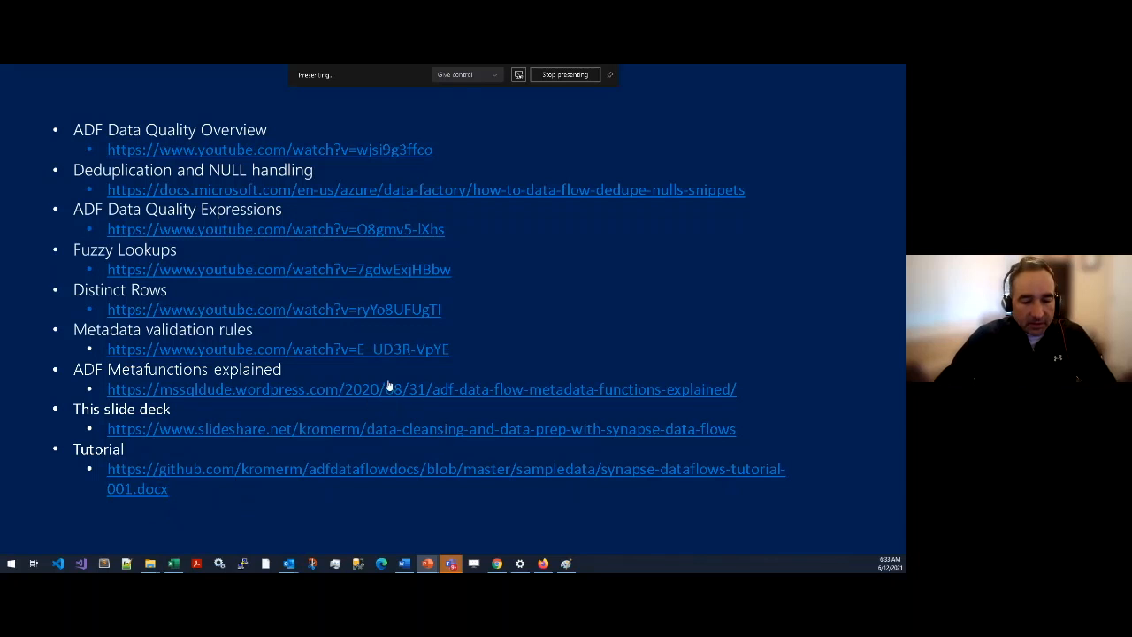
pyautogui.press('Escape')
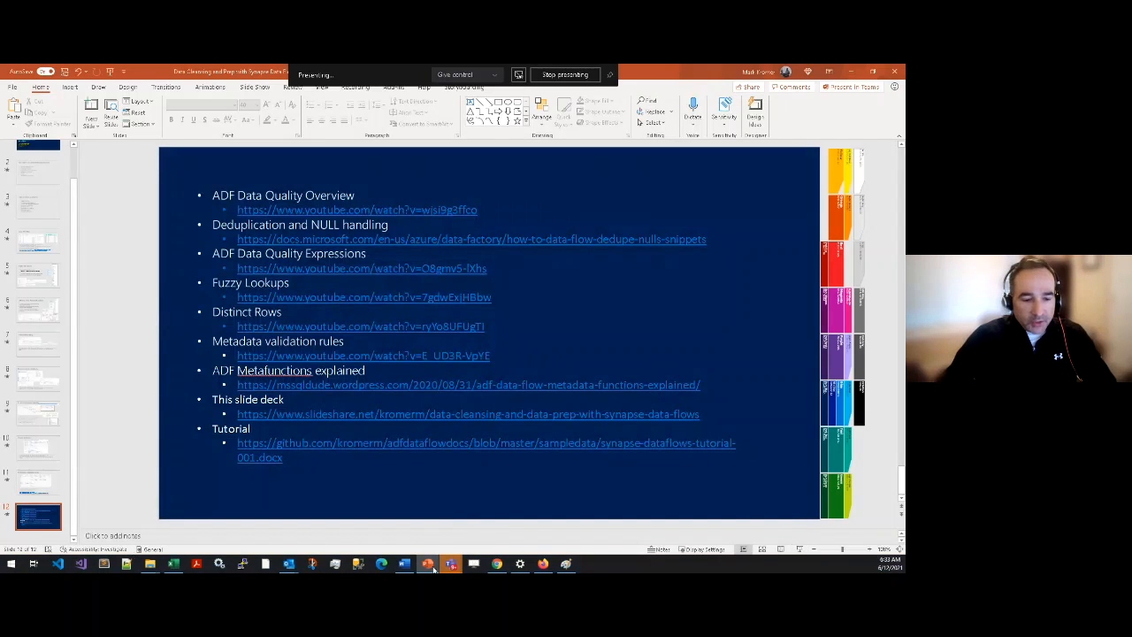
pyautogui.click(403, 564)
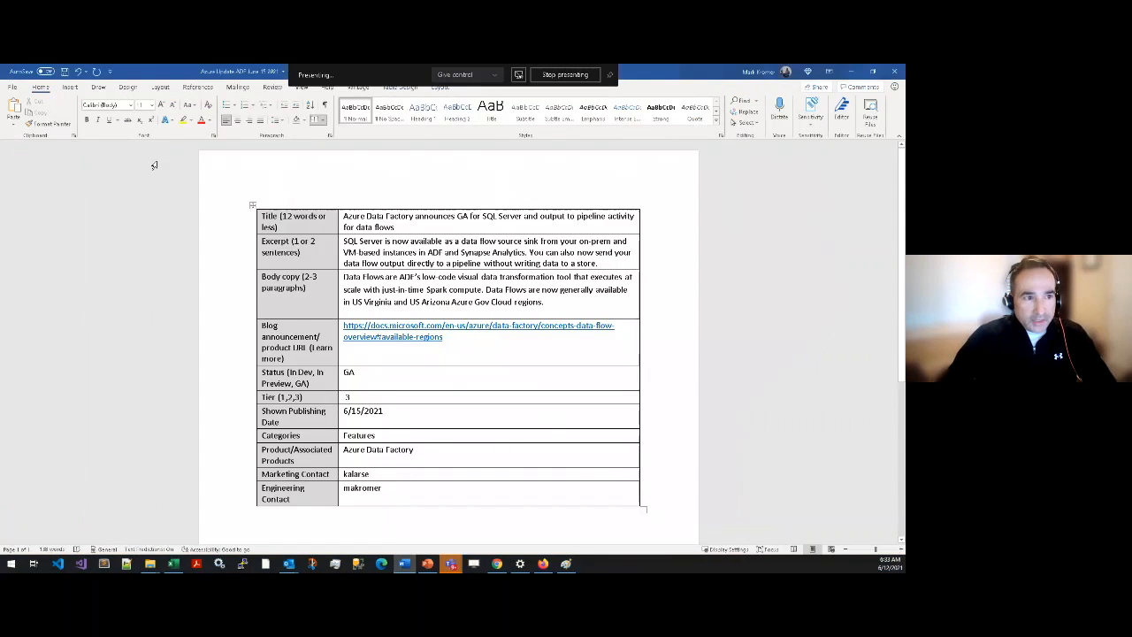
pyautogui.click(14, 88)
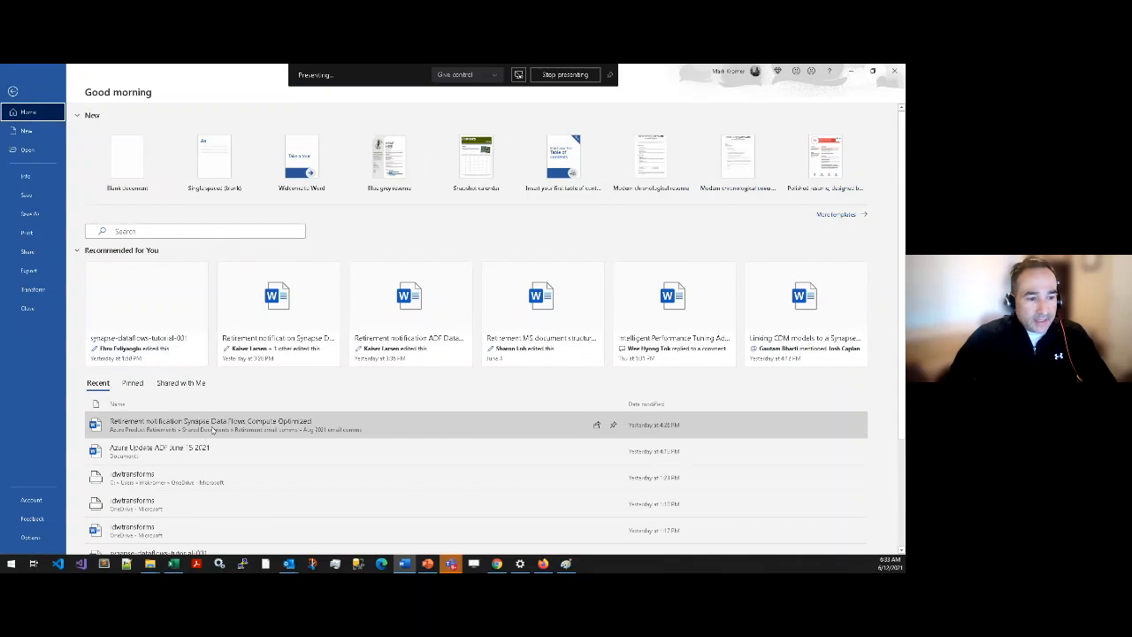
pyautogui.hotkey('alt', 'Tab')
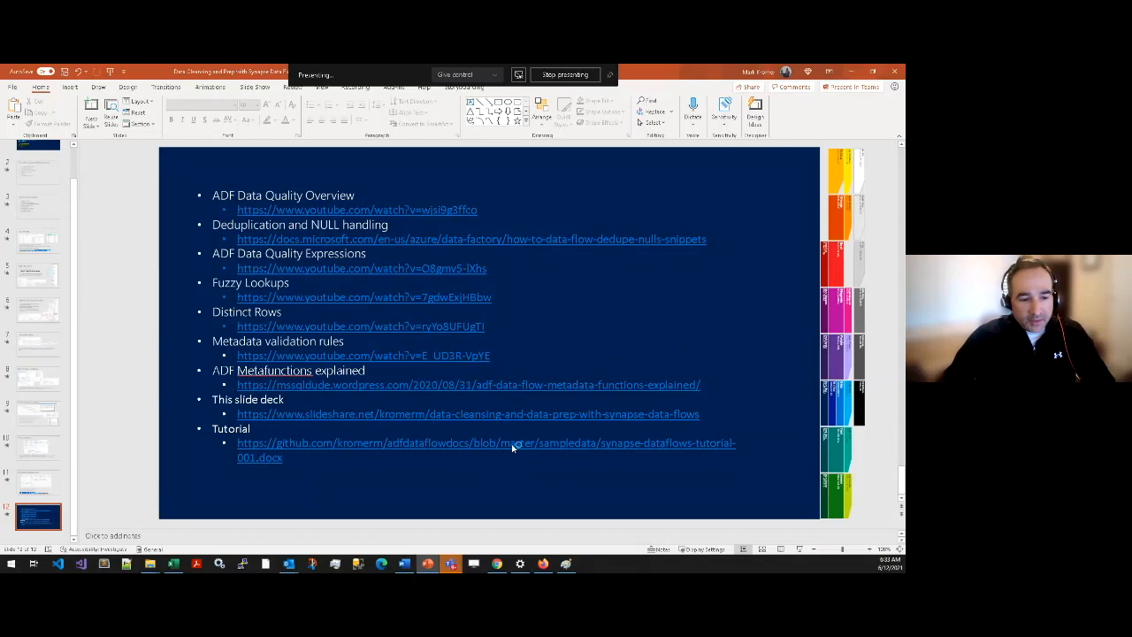
# Open the Tutorial document link from the slide in the browser and close its GitHub page after viewing it.
pyautogui.keyDown('ctrl'); pyautogui.click(513, 447); pyautogui.keyUp('ctrl')
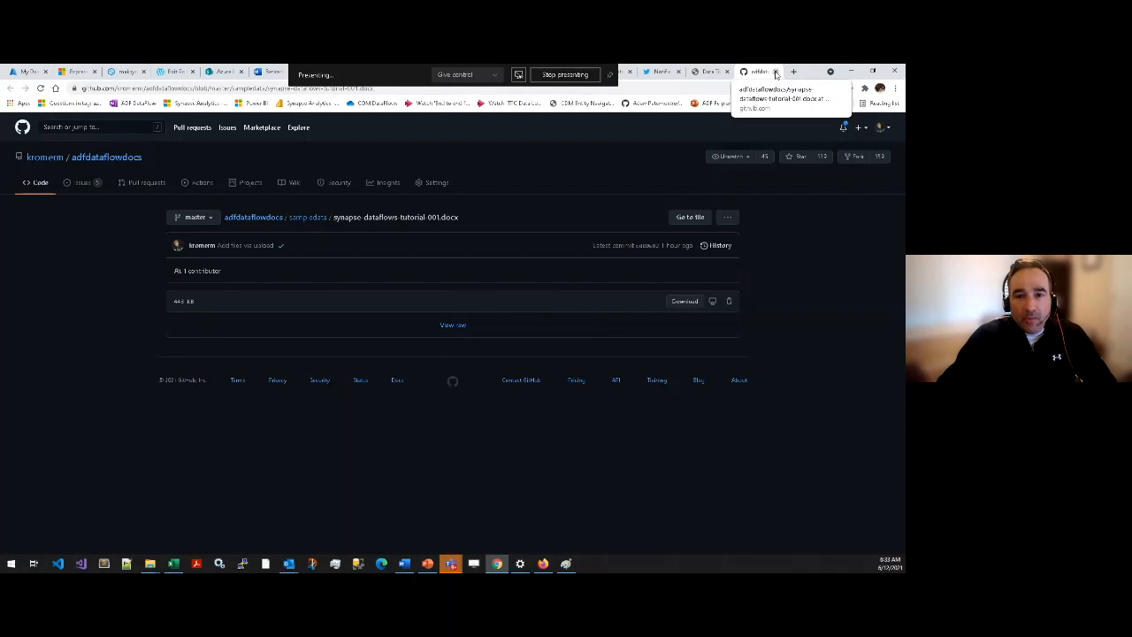
pyautogui.click(776, 71)
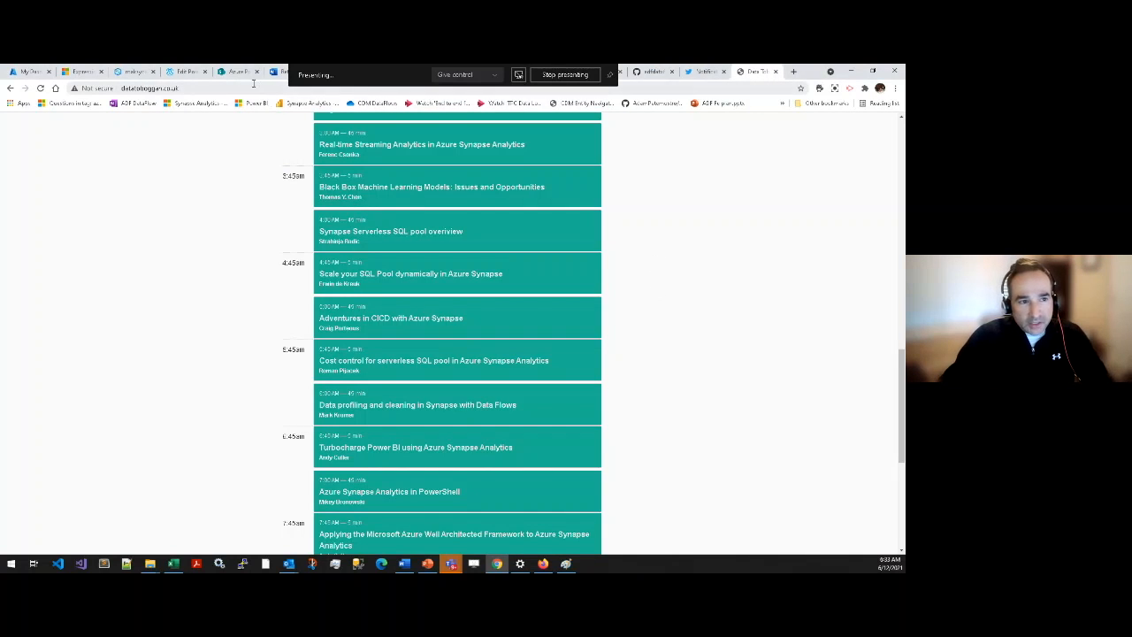
# Switch to the Synapse Analytics workspace and view its Git repository configuration.
pyautogui.click(137, 75)
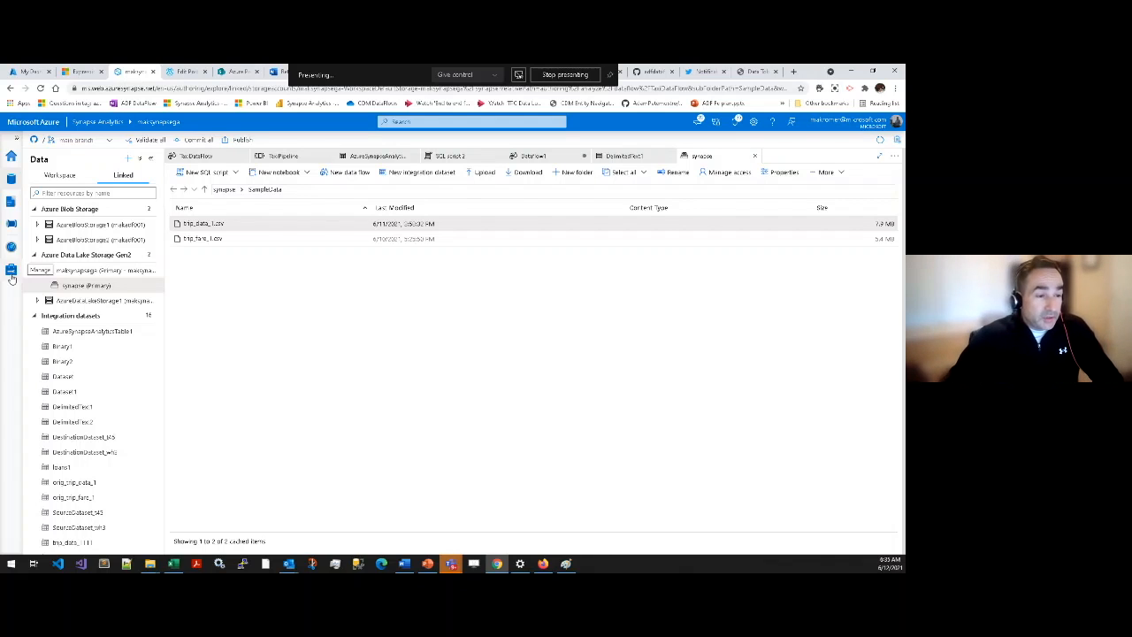
pyautogui.click(11, 276)
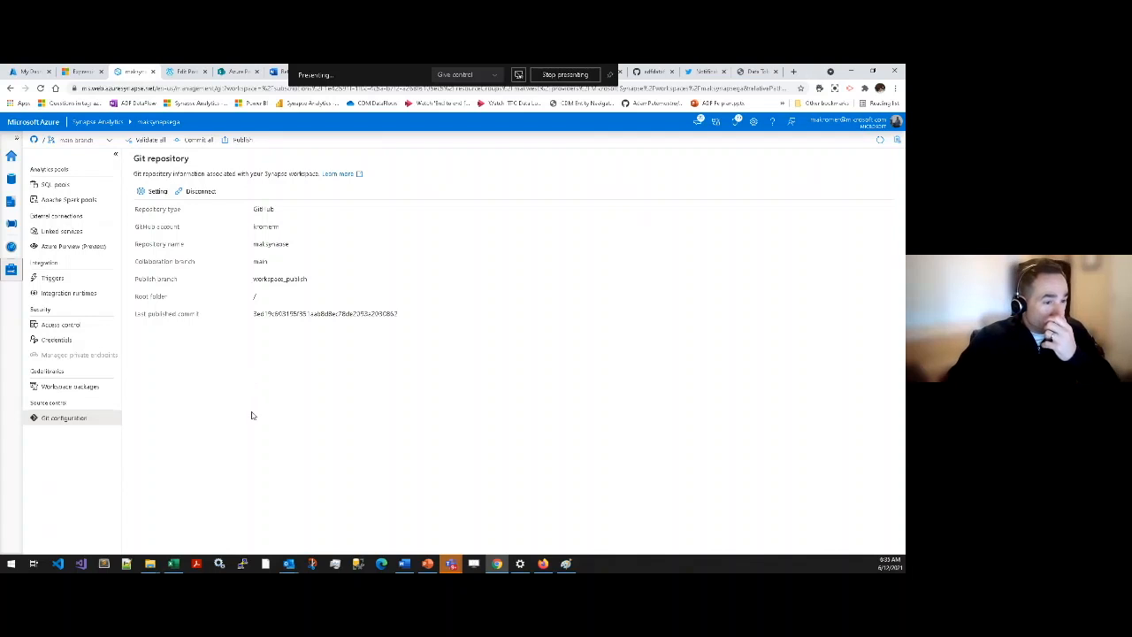
# Open the monitoring details of the TaxiDataFlow activity from the TaxiPipeline debug run.
pyautogui.click(10, 249)
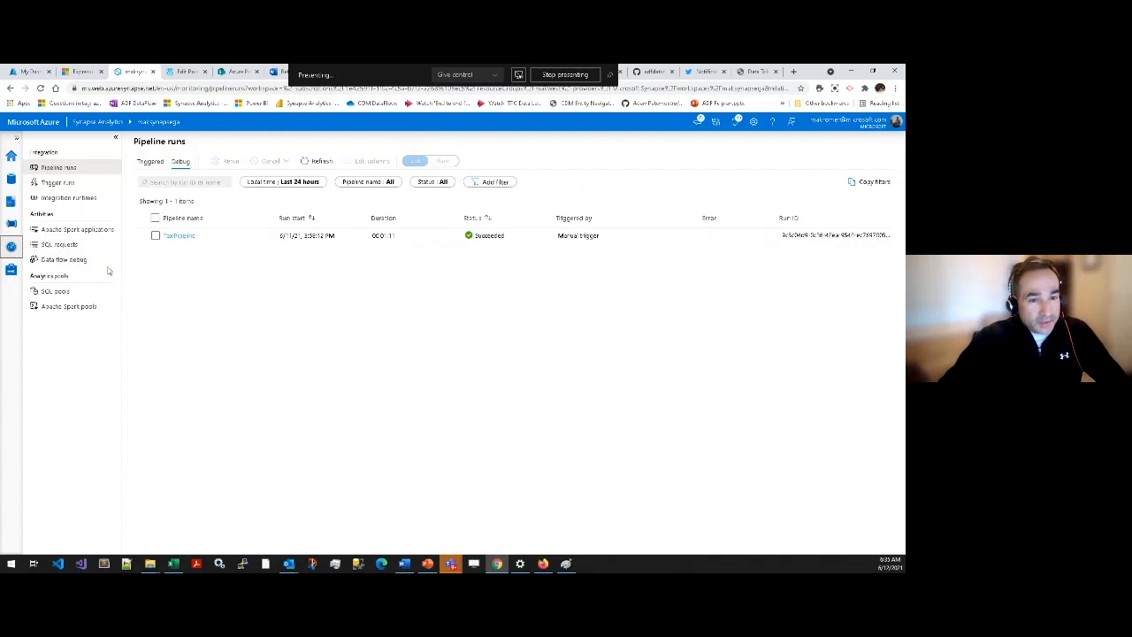
pyautogui.click(177, 237)
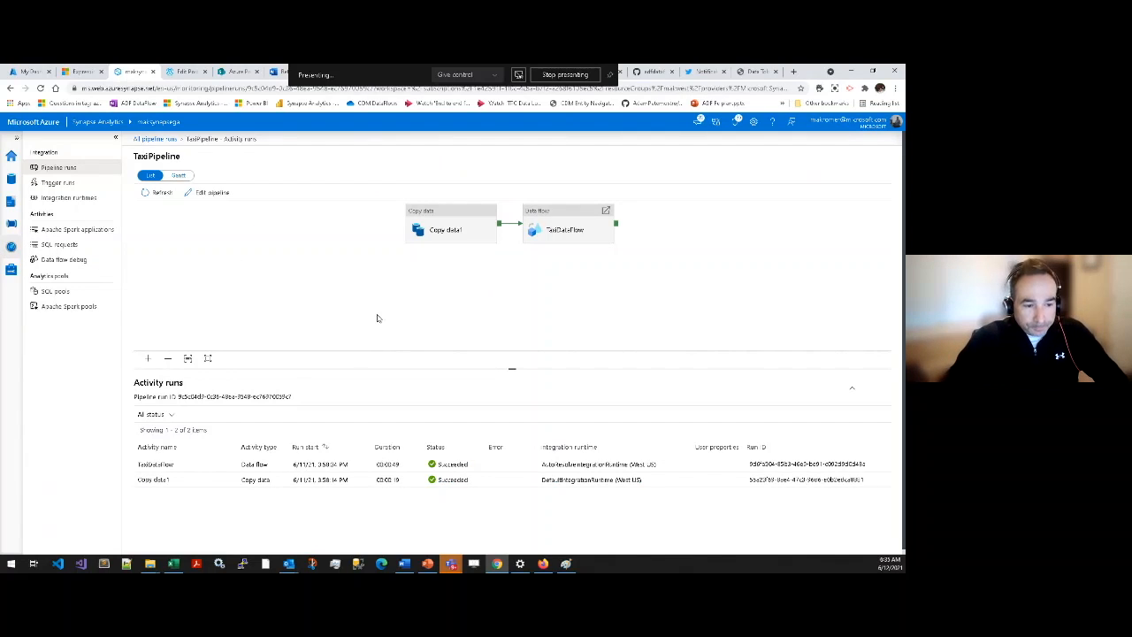
pyautogui.moveTo(224, 488)
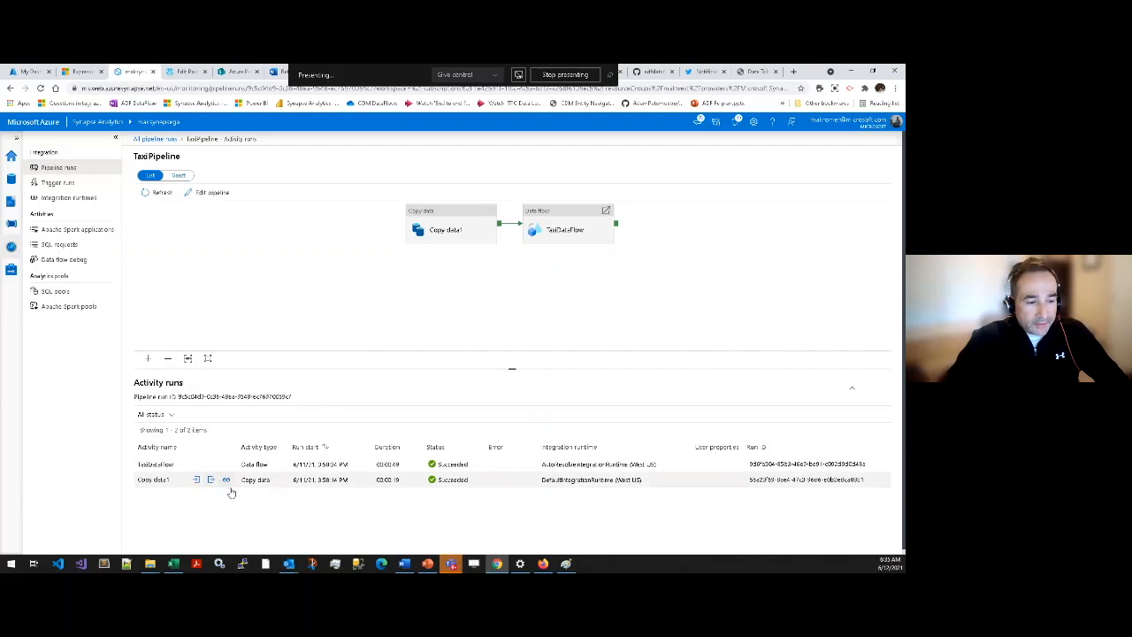
pyautogui.moveTo(184, 466)
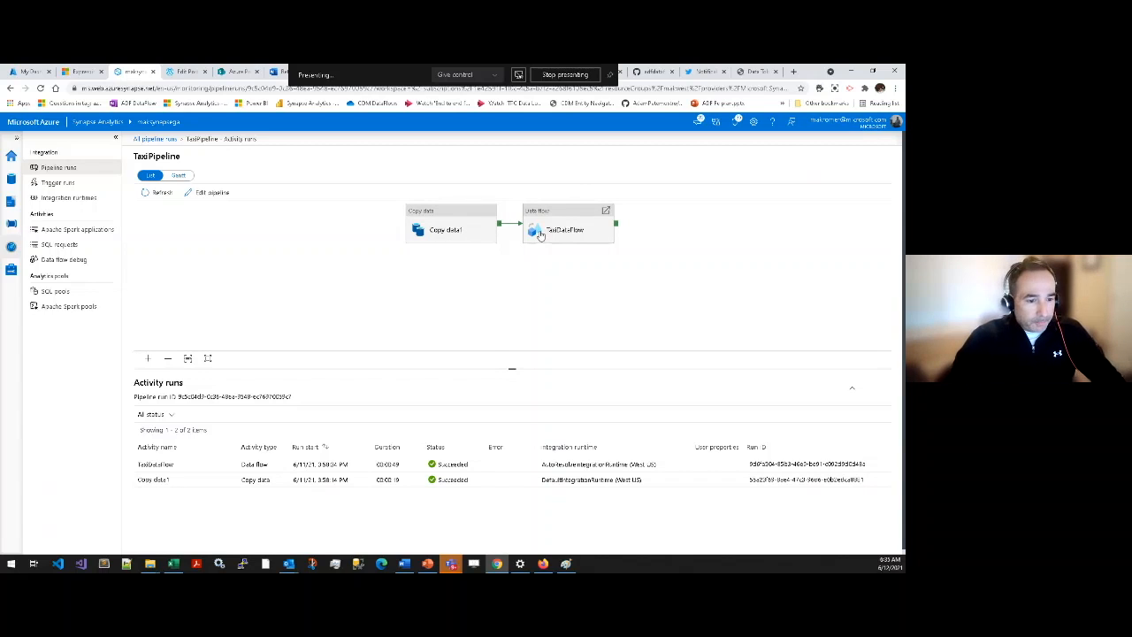
pyautogui.moveTo(224, 466)
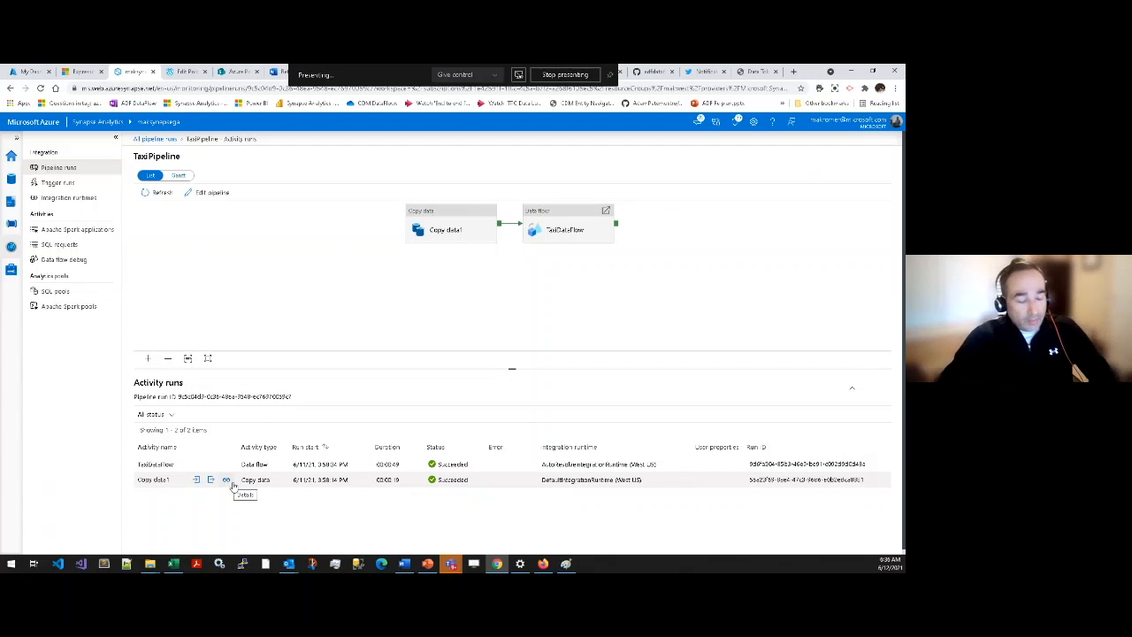
pyautogui.click(229, 466)
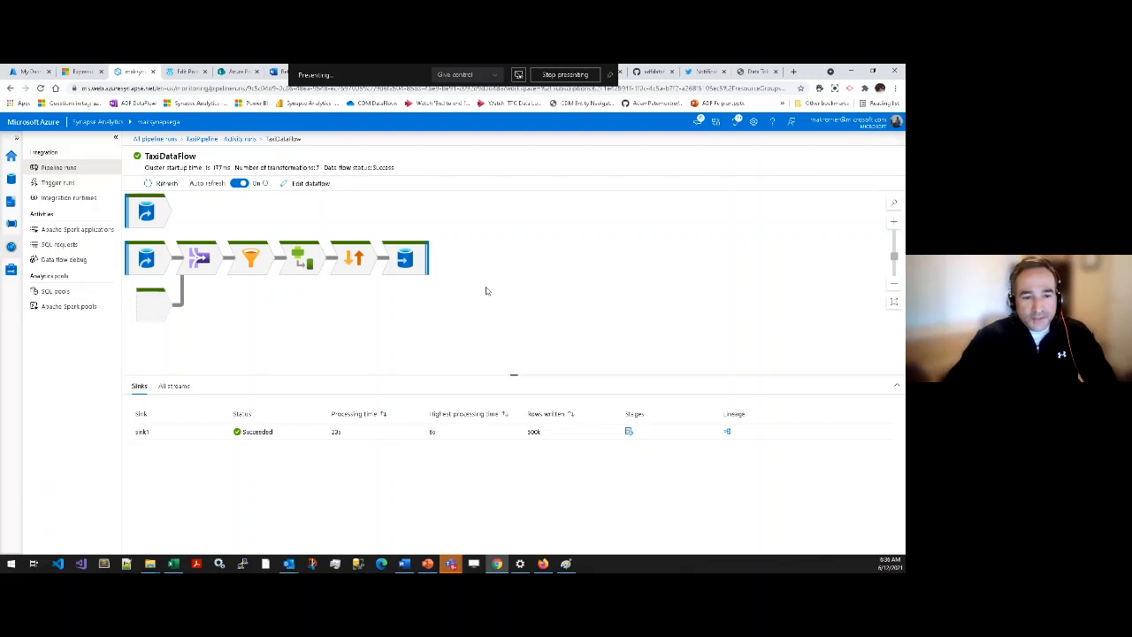
# Inspect the Join1 transformation's stream information and partition chart in the TaxiDataFlow run, with the diagnostics area enlarged.
pyautogui.moveTo(514, 376); pyautogui.dragTo(514, 335)
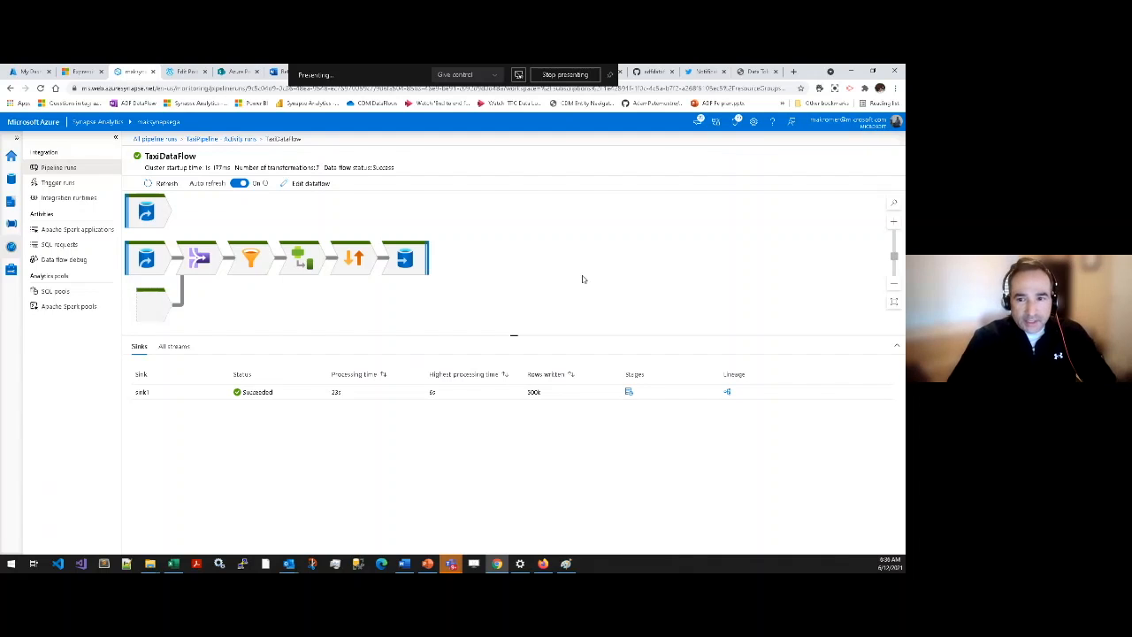
pyautogui.click(894, 226)
pyautogui.click(895, 225)
pyautogui.click(894, 225)
pyautogui.click(893, 286)
pyautogui.click(893, 286)
pyautogui.click(893, 285)
pyautogui.moveTo(832, 288); pyautogui.dragTo(635, 264)
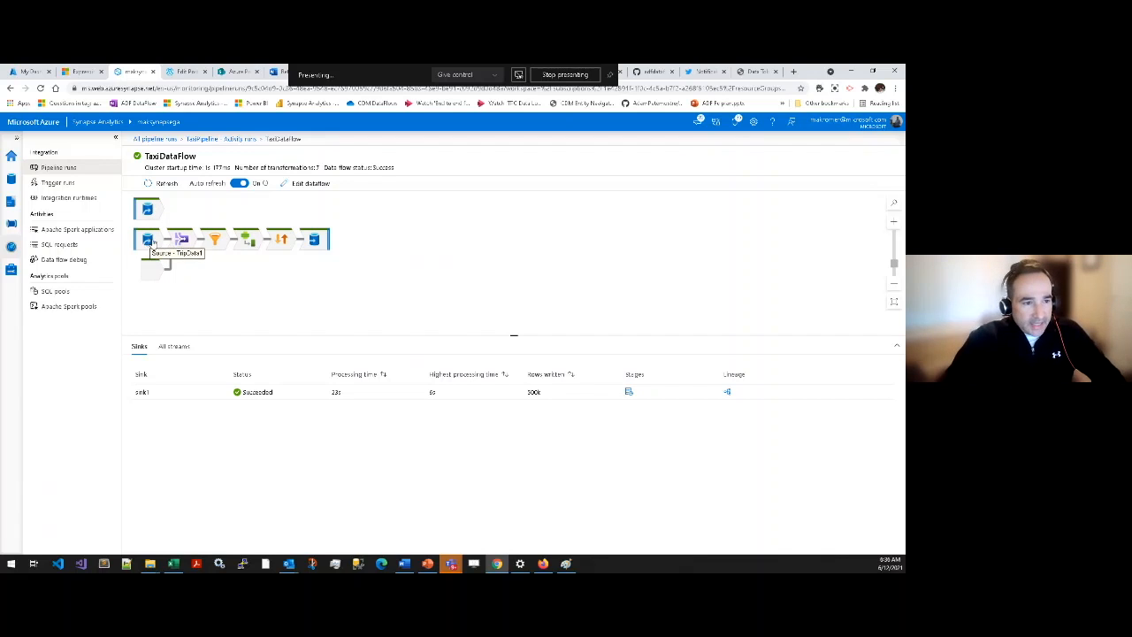
pyautogui.click(182, 244)
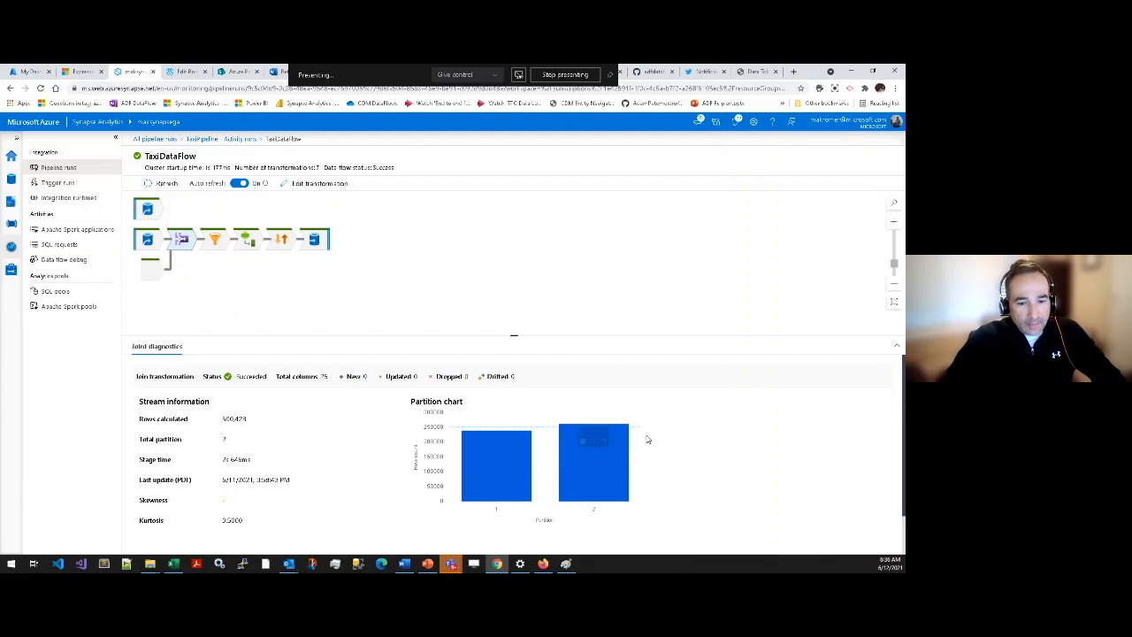
pyautogui.moveTo(590, 335); pyautogui.dragTo(595, 296)
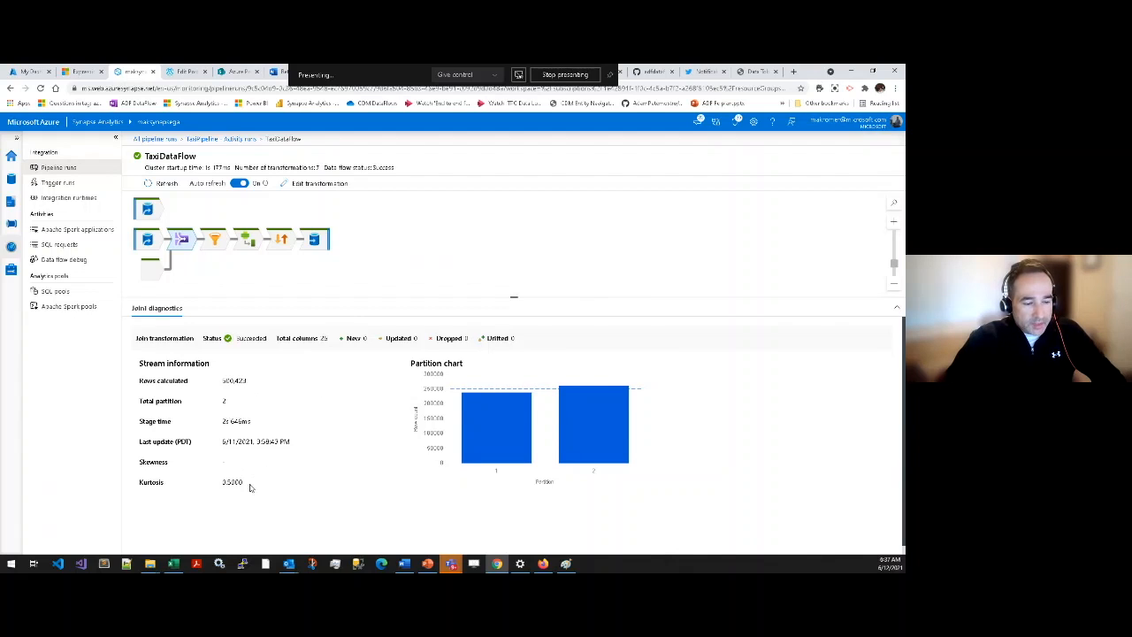
# Inspect the diagnostics and partition charts of Filter1, DerivedColumn1, Sort1 and sink1 in turn.
pyautogui.click(215, 243)
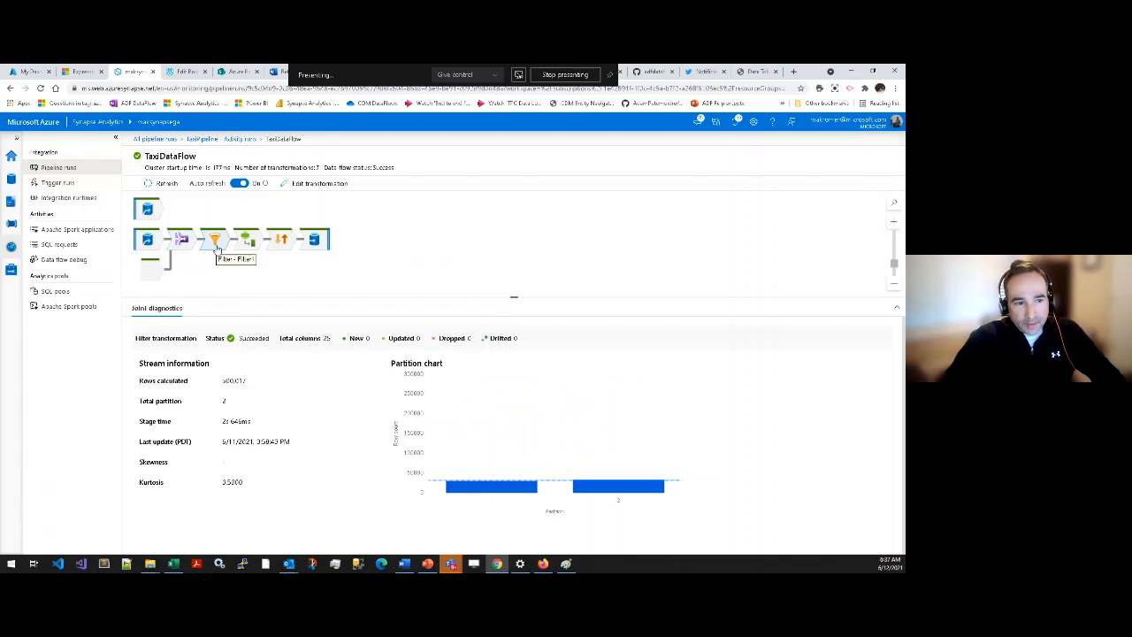
pyautogui.moveTo(647, 498)
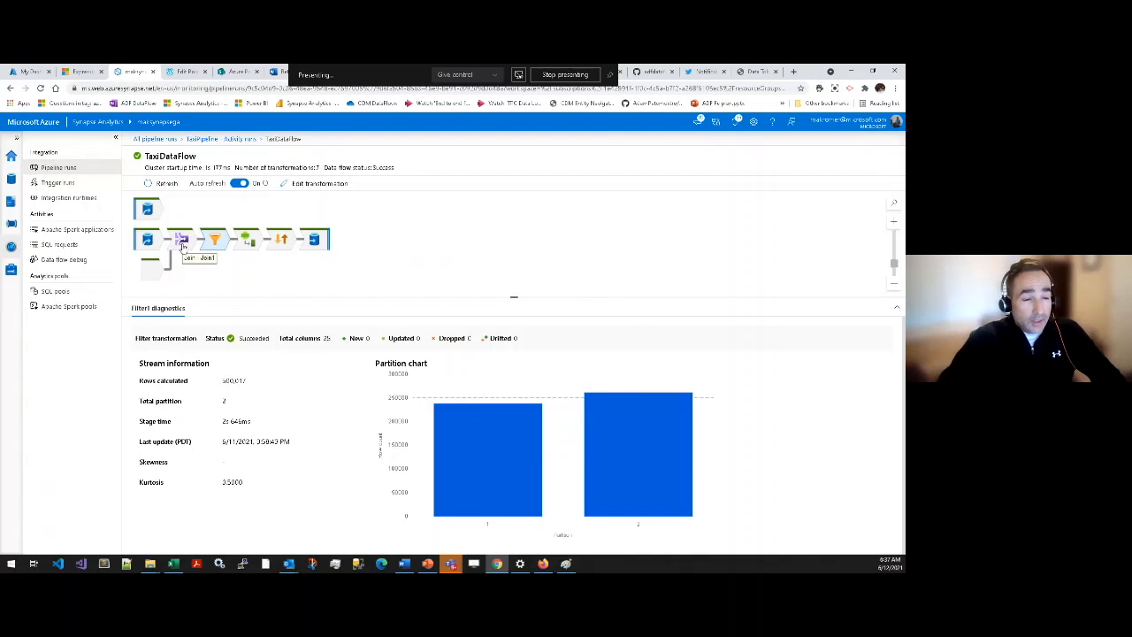
pyautogui.click(251, 246)
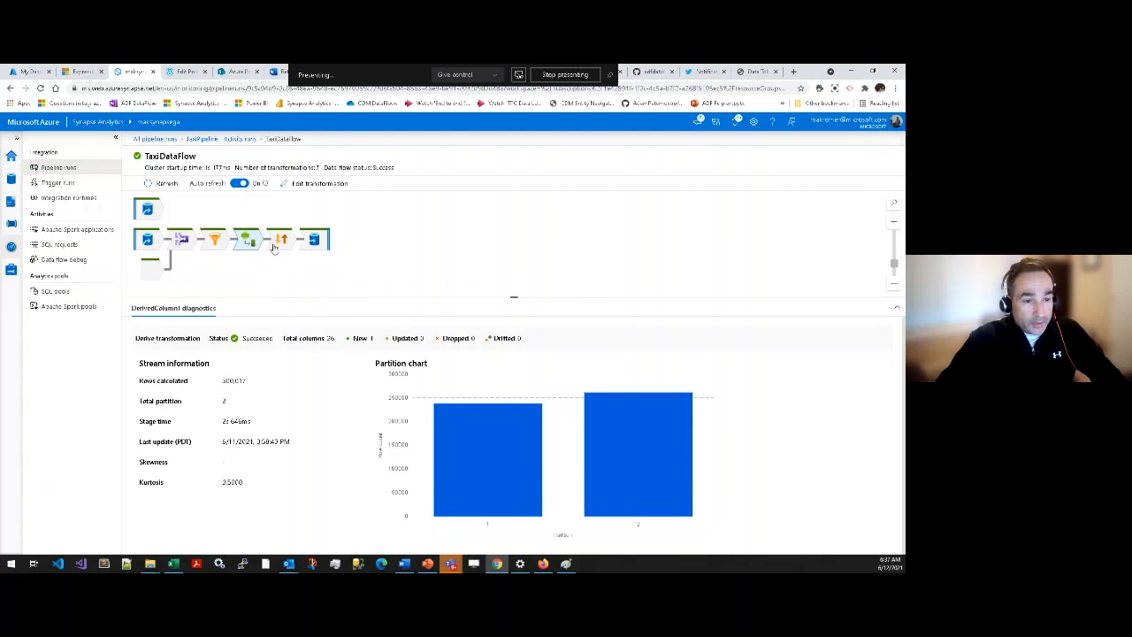
pyautogui.click(280, 243)
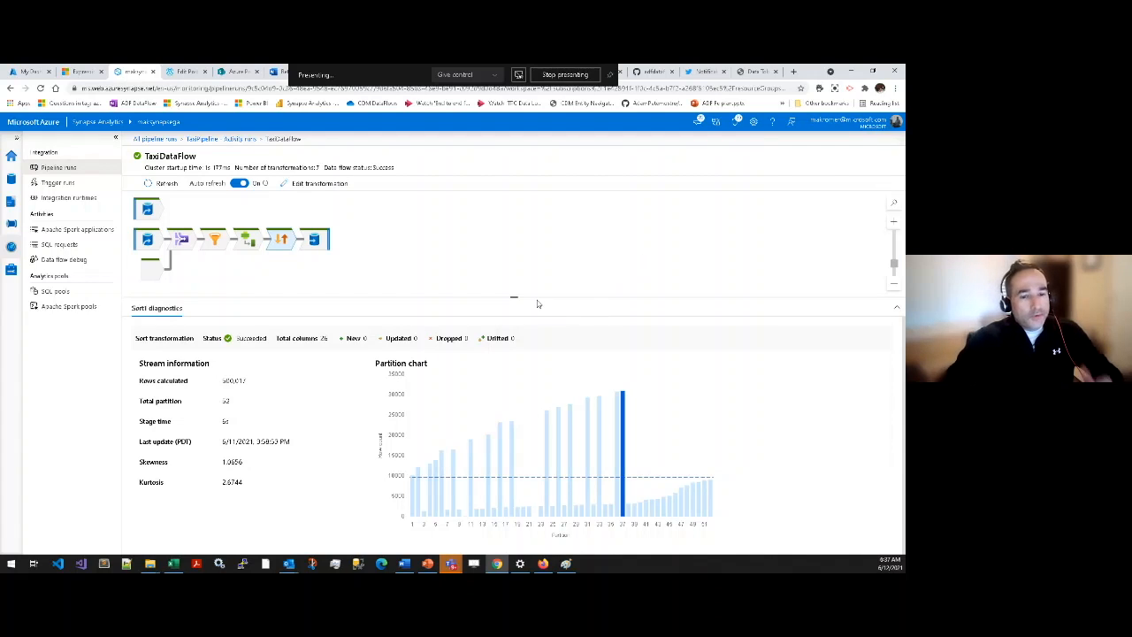
pyautogui.click(317, 249)
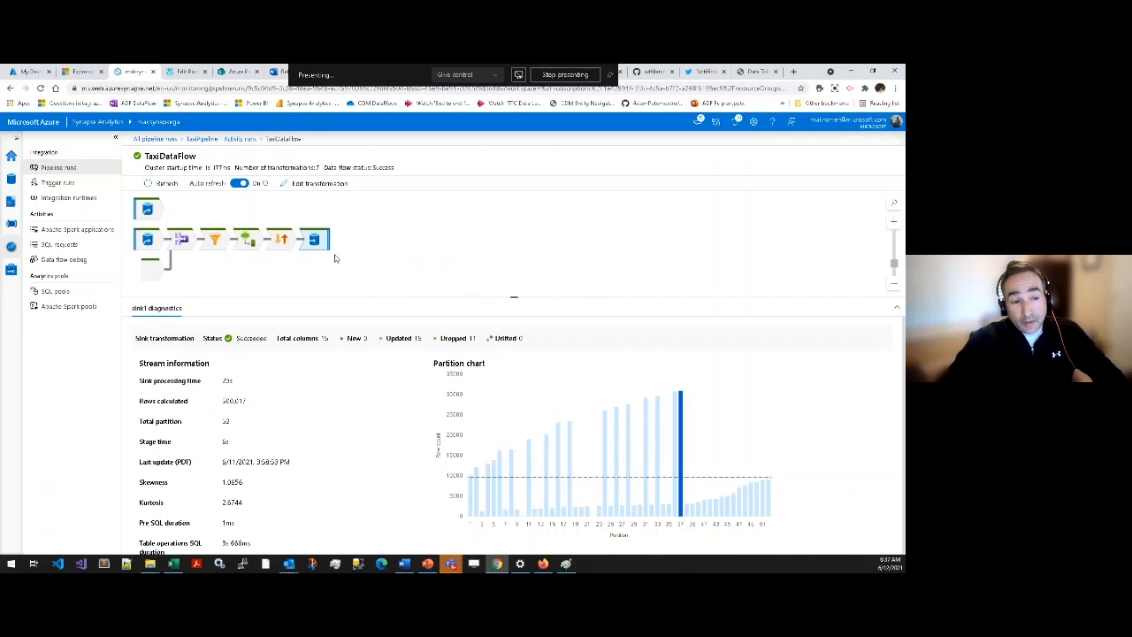
# Return to the workspace's linked data and collapse the Data Lake Storage Gen2, Blob Storage and Integration datasets groups.
pyautogui.click(12, 180)
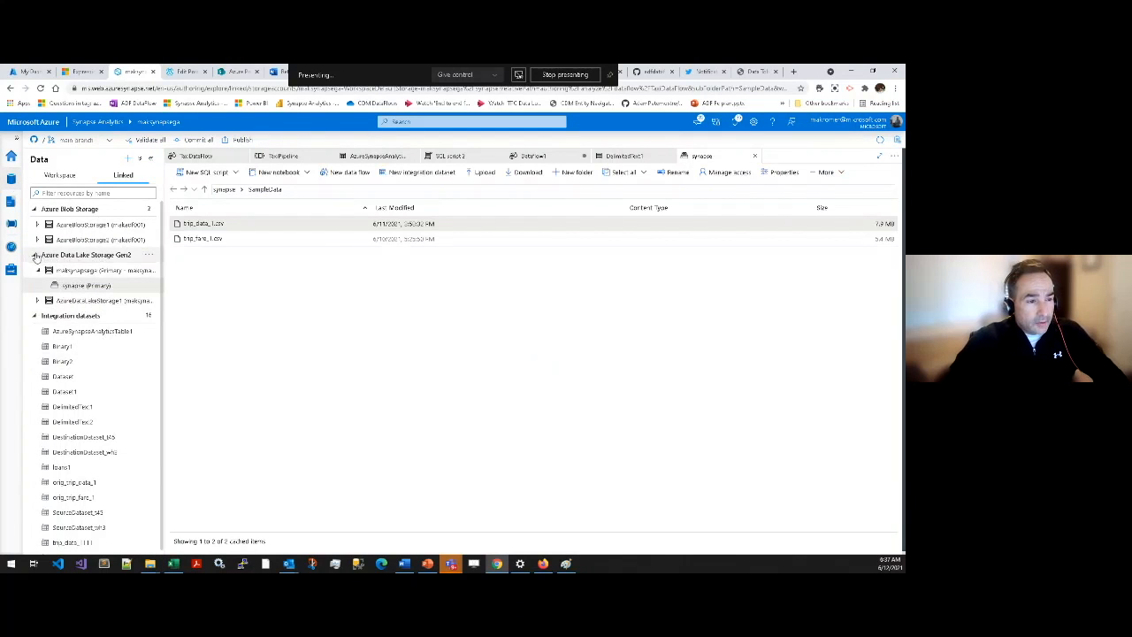
pyautogui.click(36, 255)
pyautogui.click(35, 209)
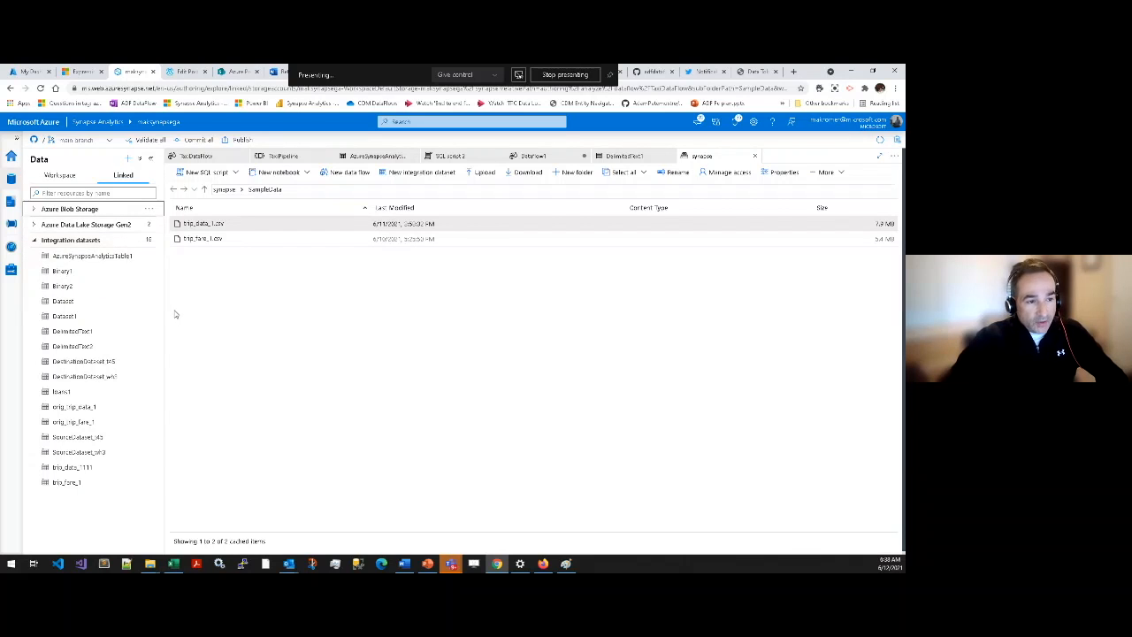
pyautogui.click(32, 240)
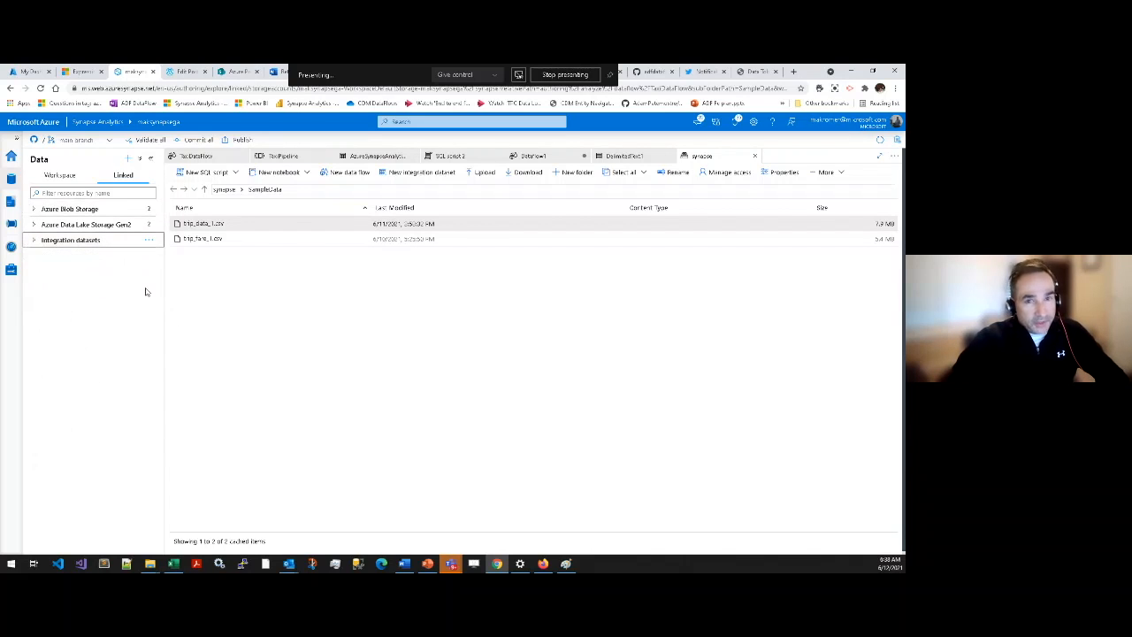
# Show the workspace databases and expand the SQL pool's tables down to dbo.taxidemo1.
pyautogui.click(73, 176)
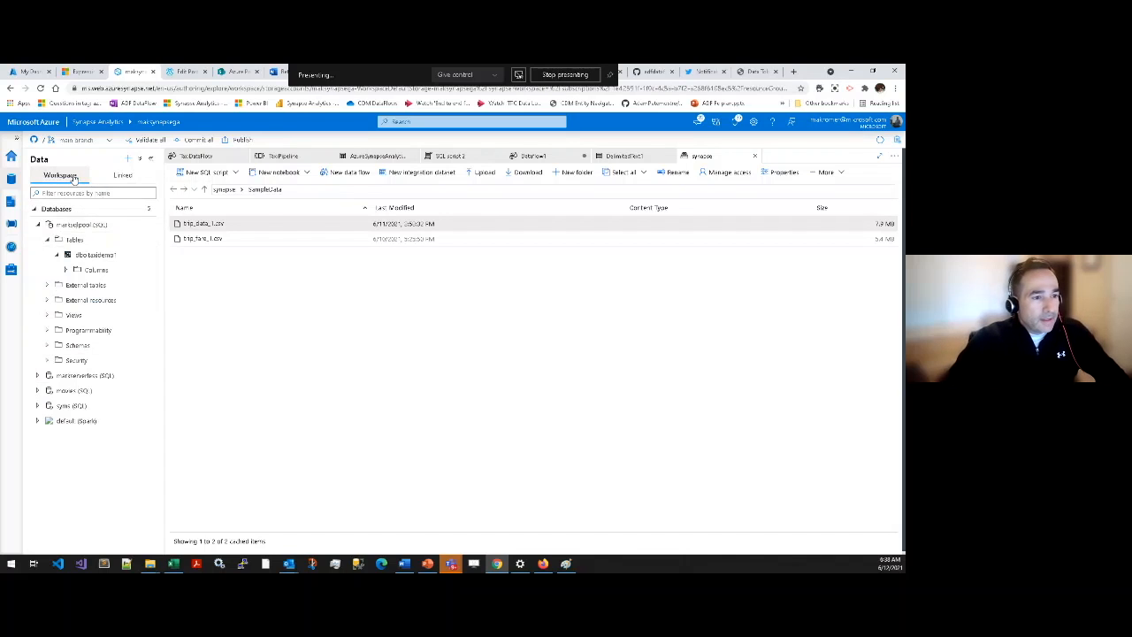
pyautogui.click(38, 225)
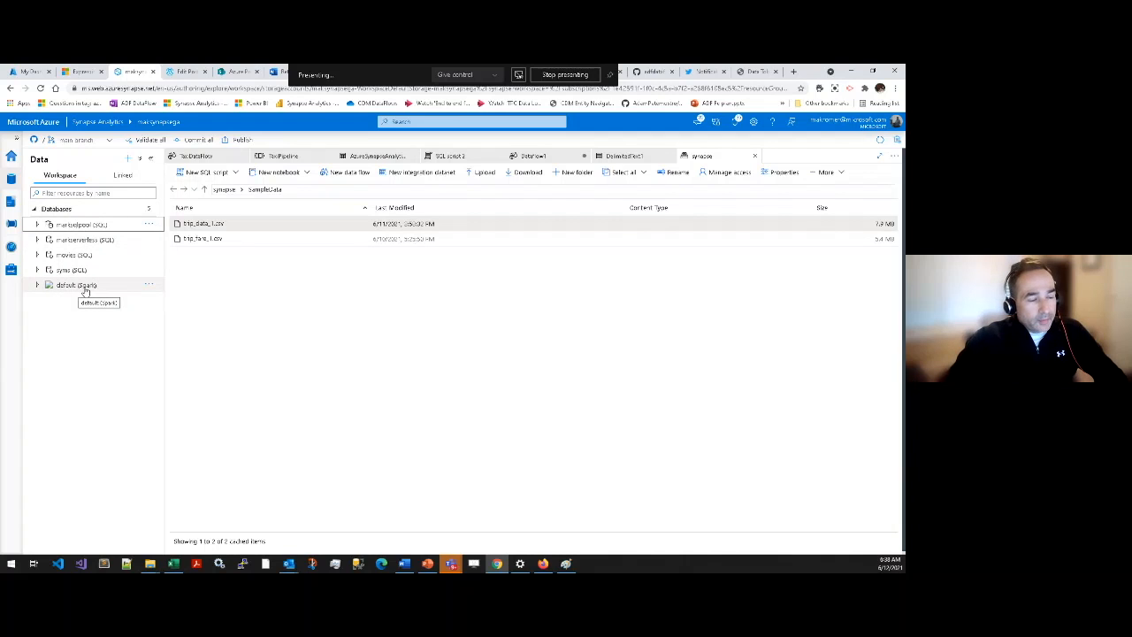
pyautogui.click(38, 224)
pyautogui.click(46, 240)
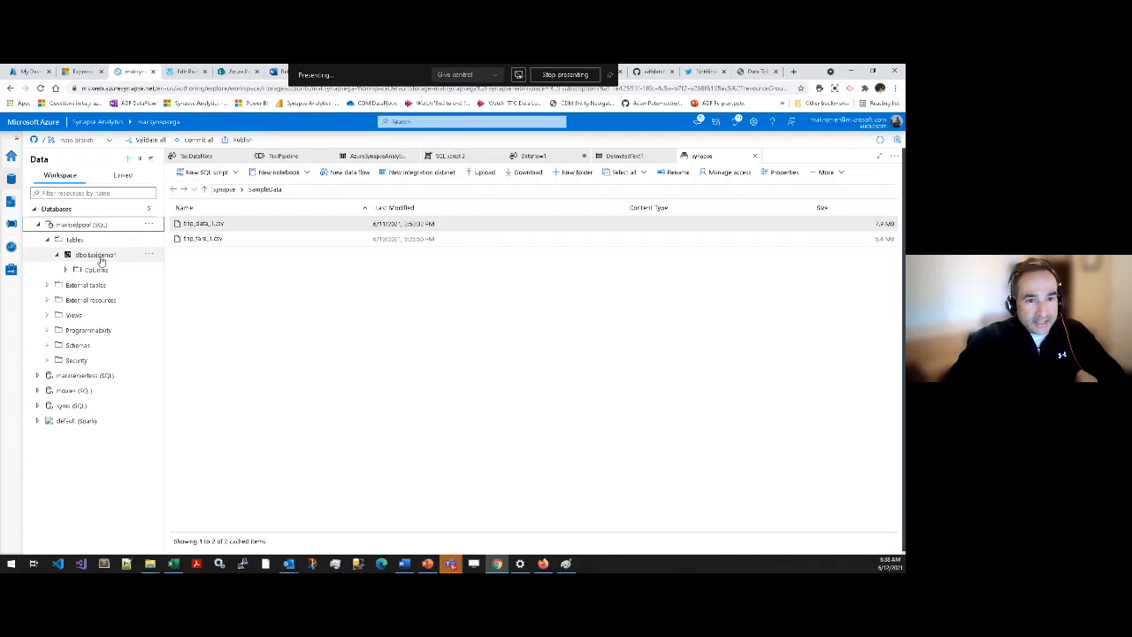
# Look at the new SQL script options for dbo.taxidemo1, and bring up the existing SQL script 2 with its query results.
pyautogui.click(151, 254)
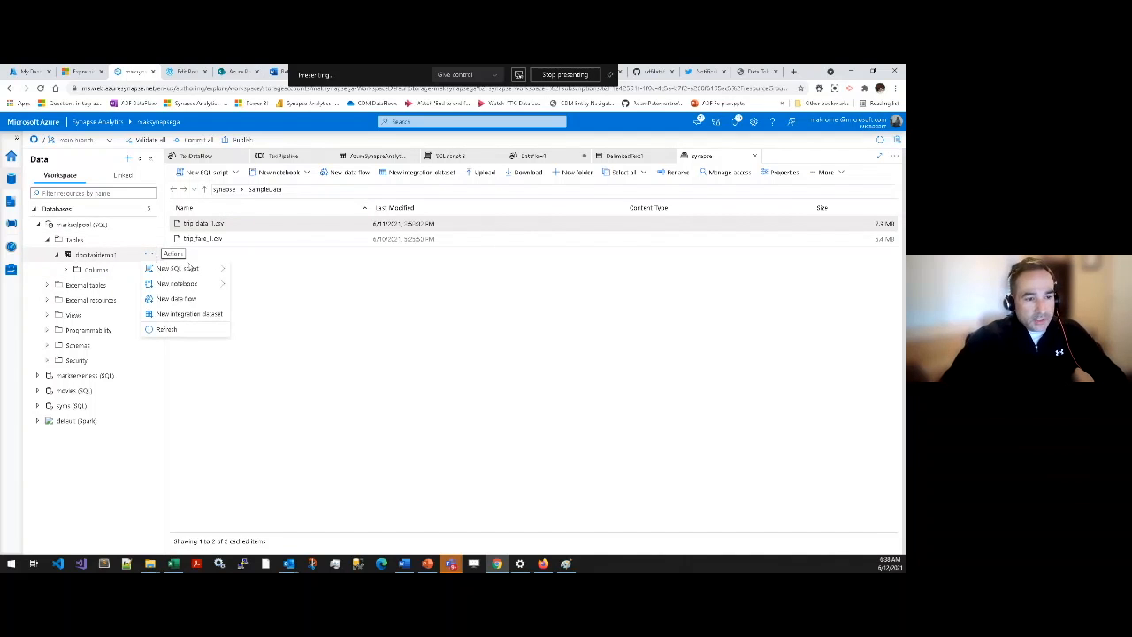
pyautogui.moveTo(195, 273)
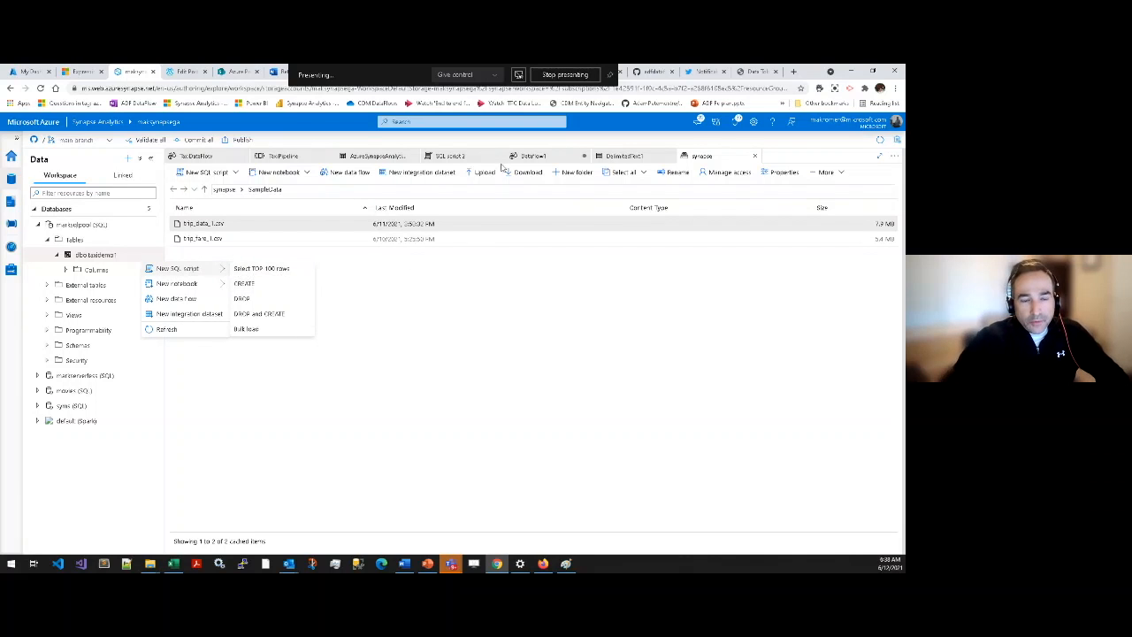
pyautogui.click(468, 157)
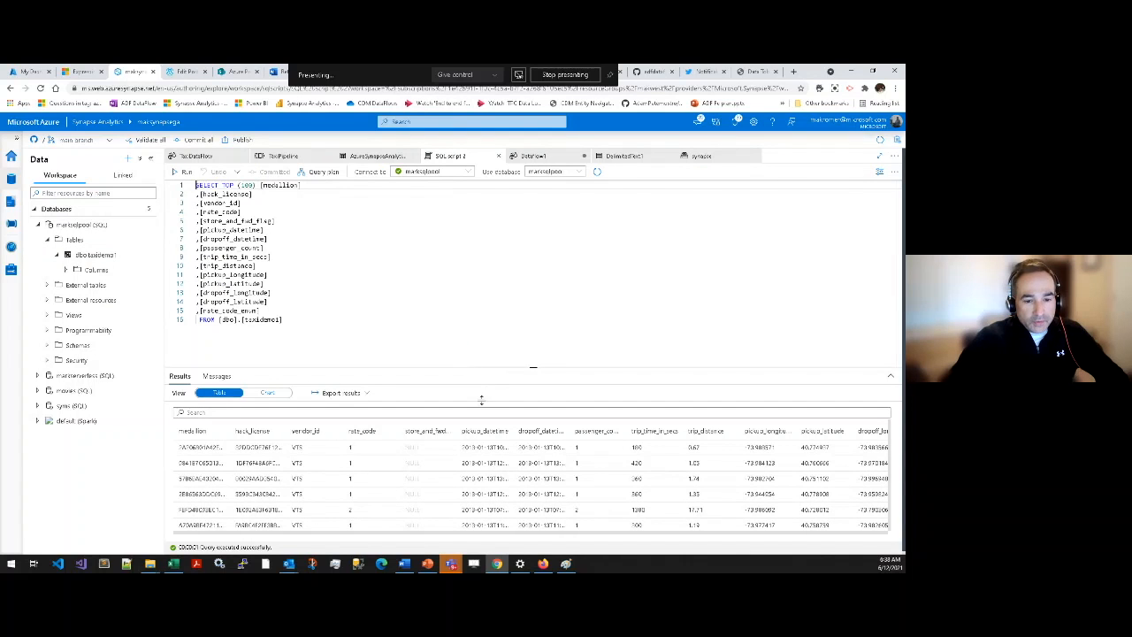
# Enlarge the results area of SQL script 2, and bring up TaxiPipeline from the workspace's integration pipelines.
pyautogui.moveTo(485, 386); pyautogui.dragTo(531, 342)
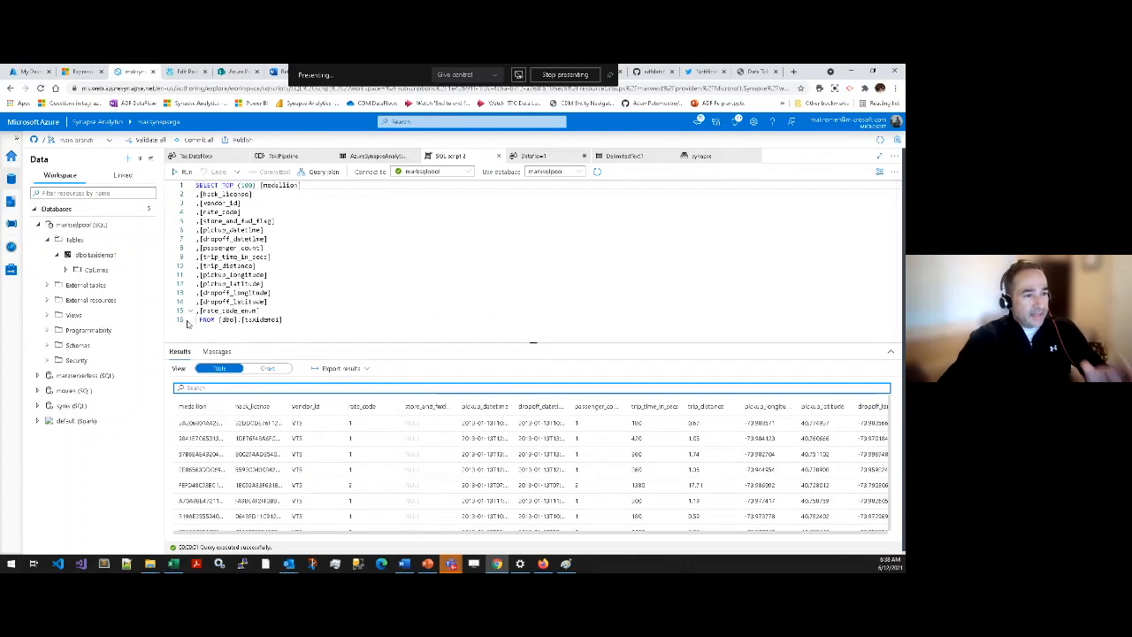
pyautogui.click(35, 211)
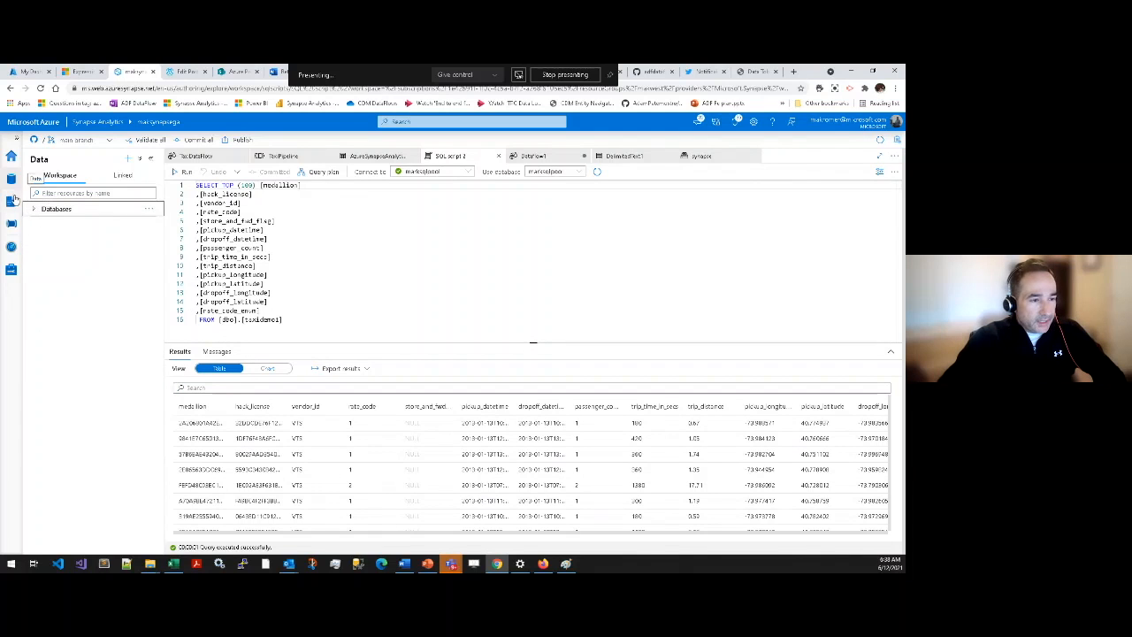
pyautogui.click(11, 224)
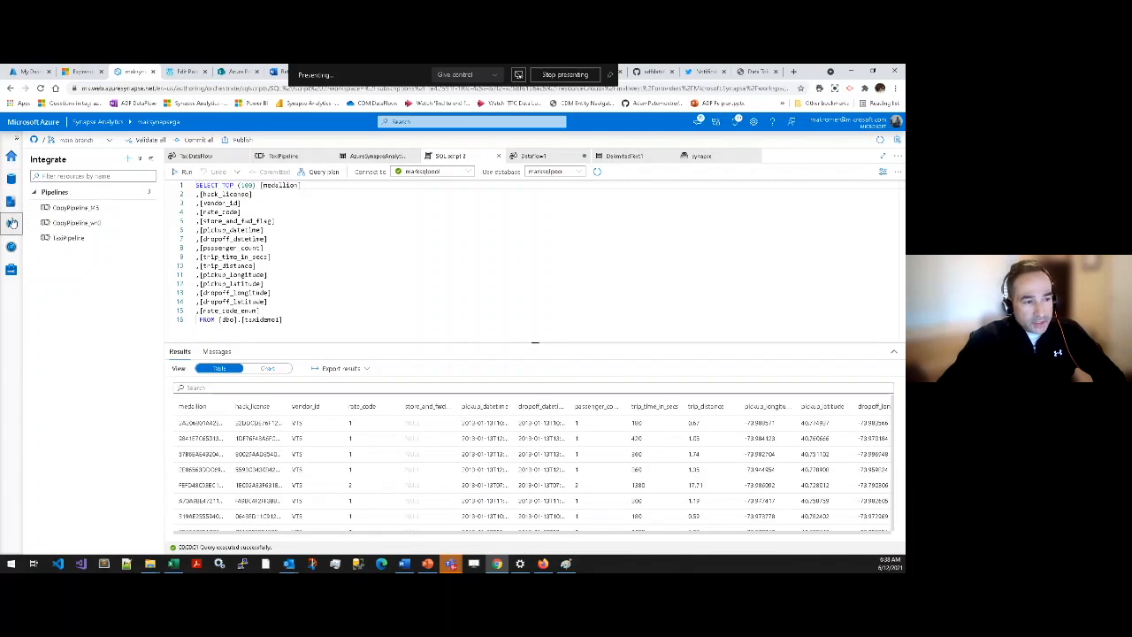
pyautogui.click(67, 238)
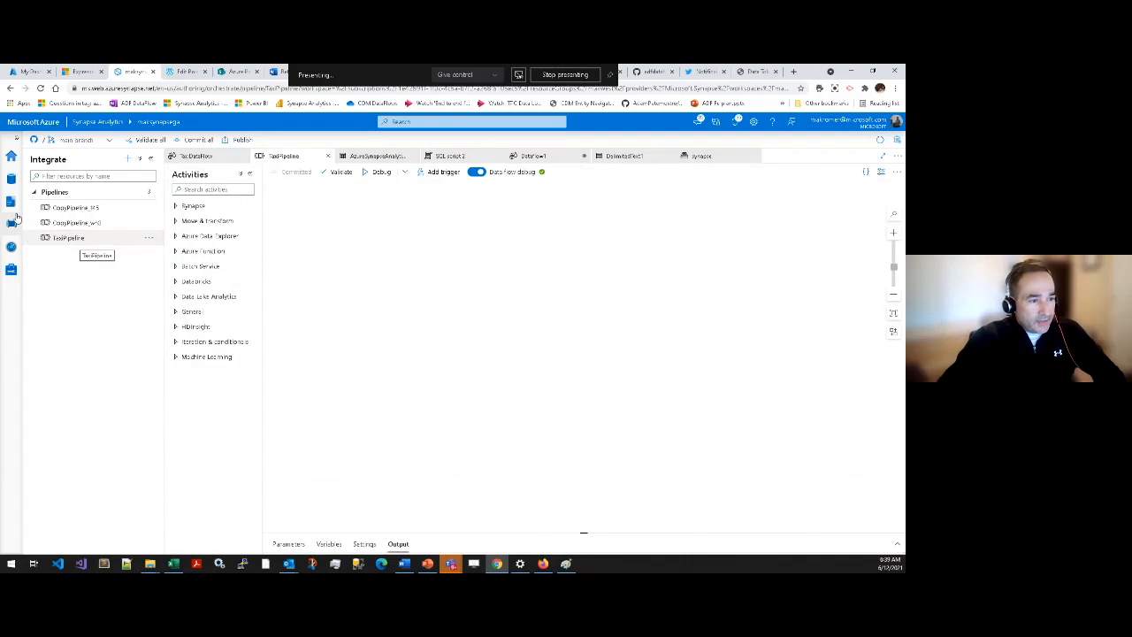
# Create a new data flow among the workspace's development resources.
pyautogui.click(11, 202)
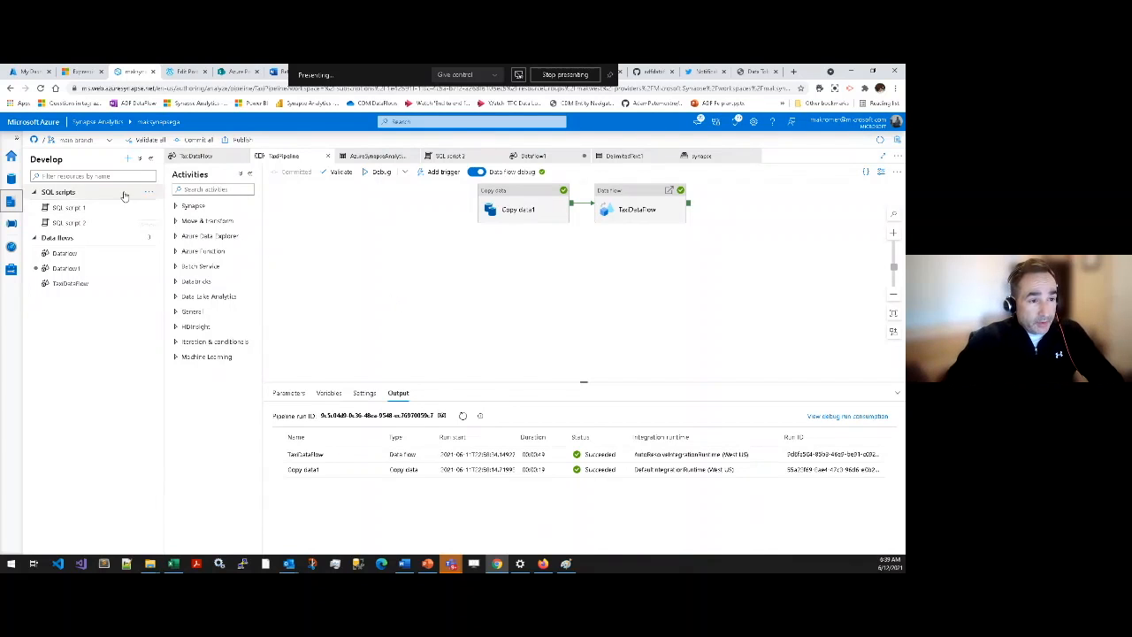
pyautogui.click(128, 159)
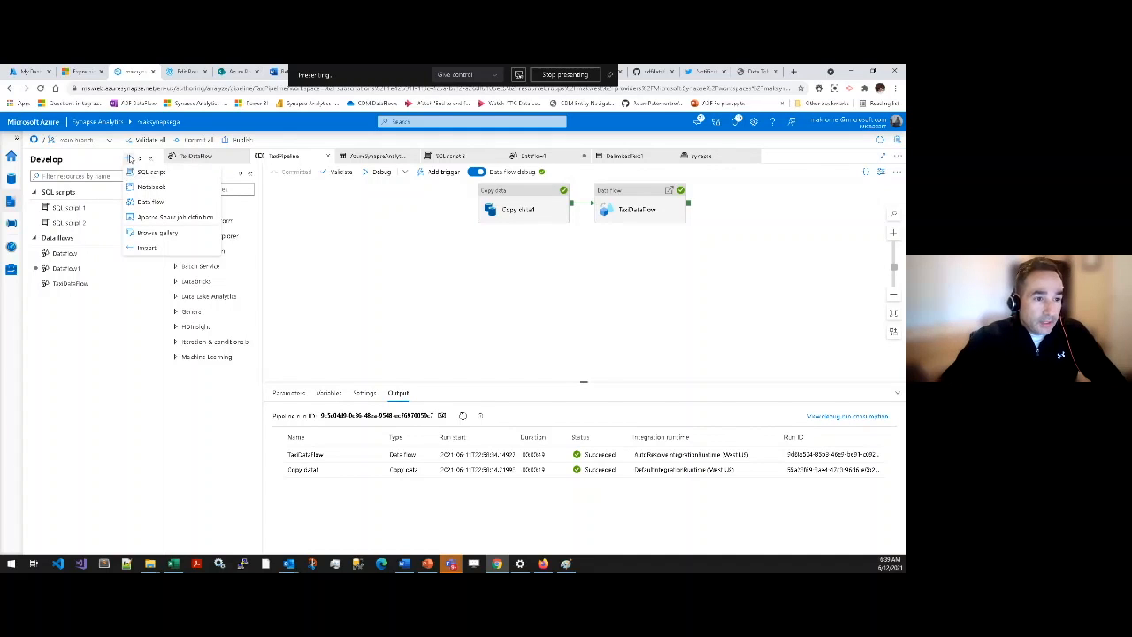
pyautogui.click(151, 202)
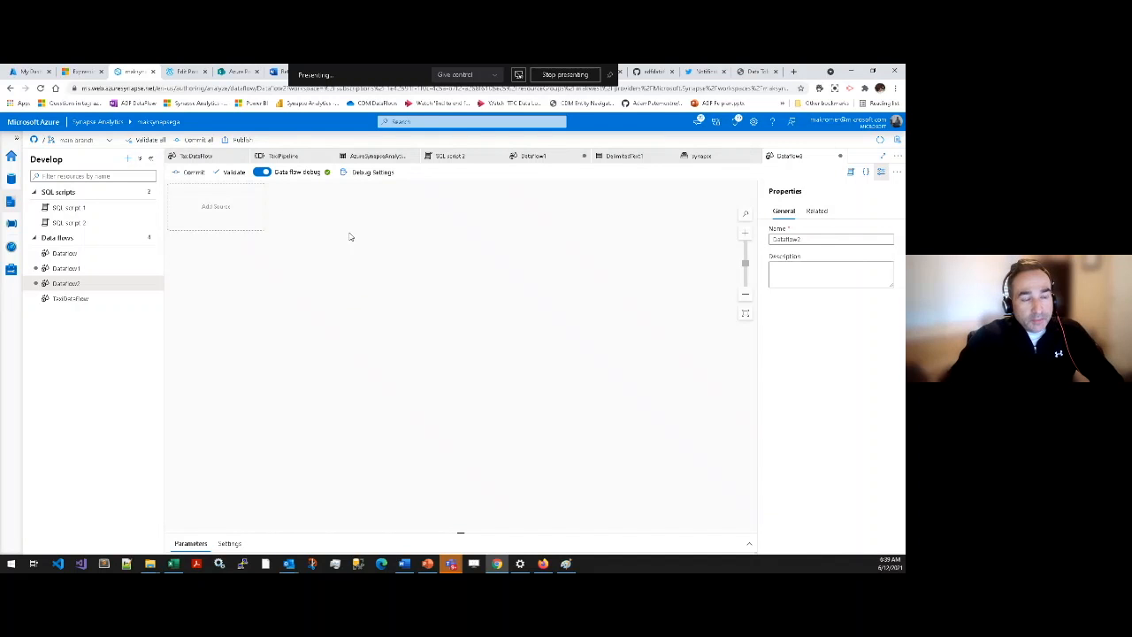
# Look at the TripData1 source settings in TaxiDataFlow, and return to the new, empty data flow.
pyautogui.click(215, 158)
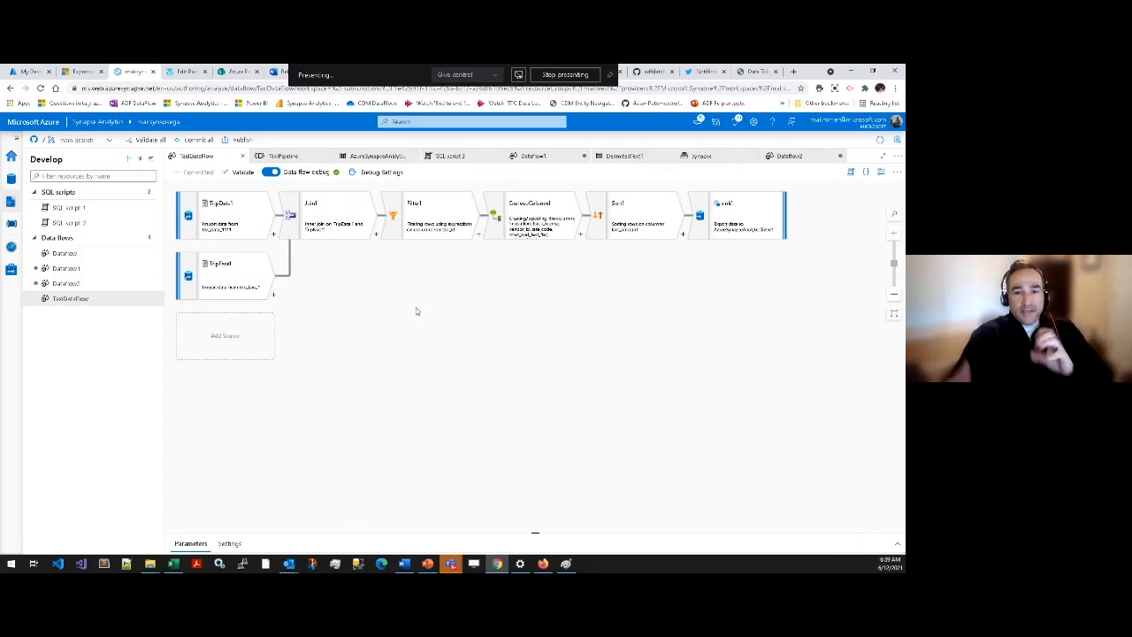
pyautogui.click(236, 235)
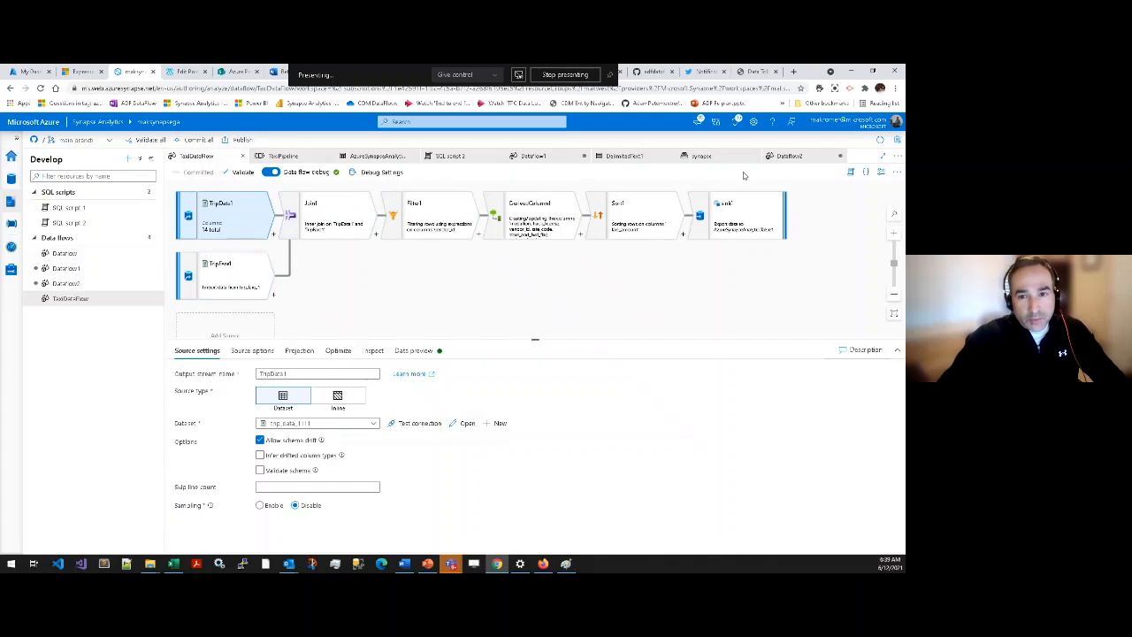
pyautogui.click(785, 156)
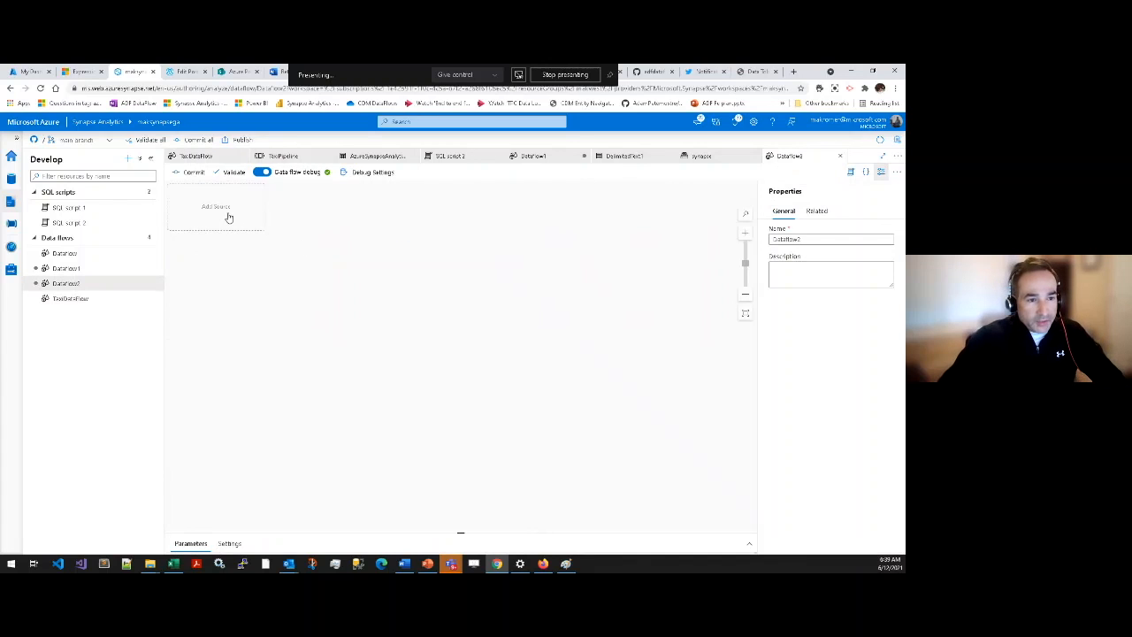
# Add a source to the empty data flow, and list the integration datasets among the linked data.
pyautogui.click(220, 210)
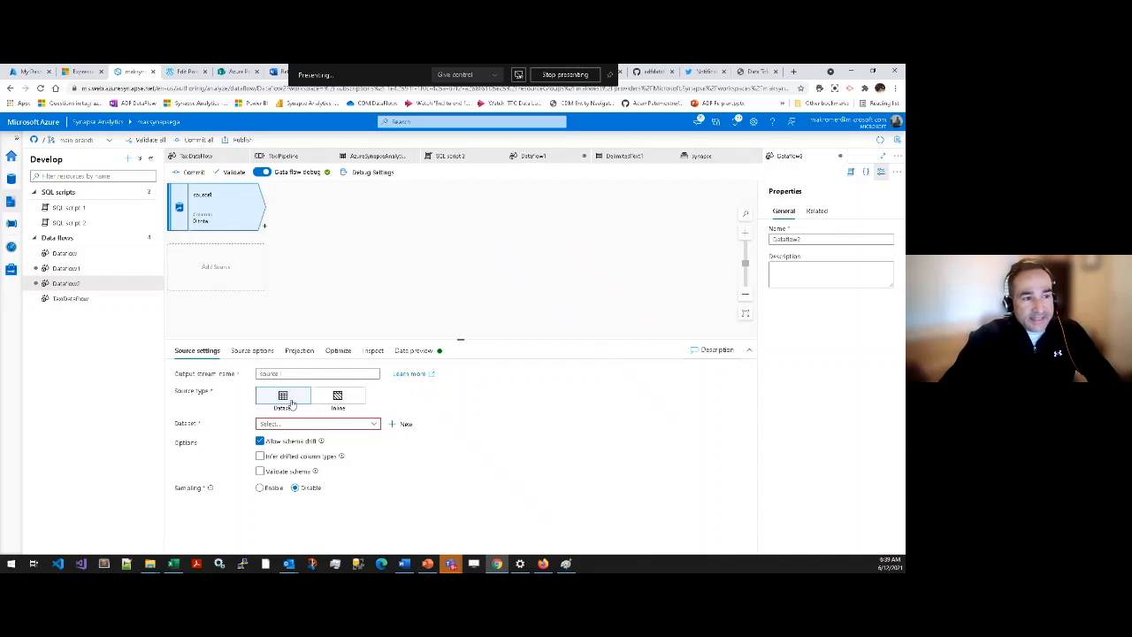
pyautogui.click(12, 180)
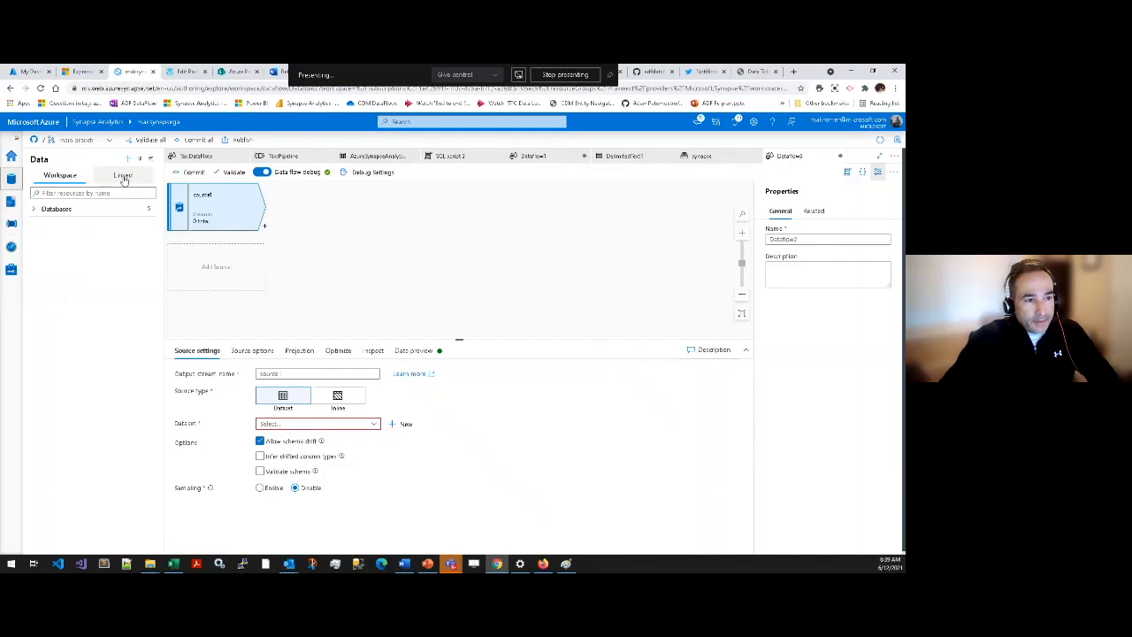
pyautogui.click(122, 176)
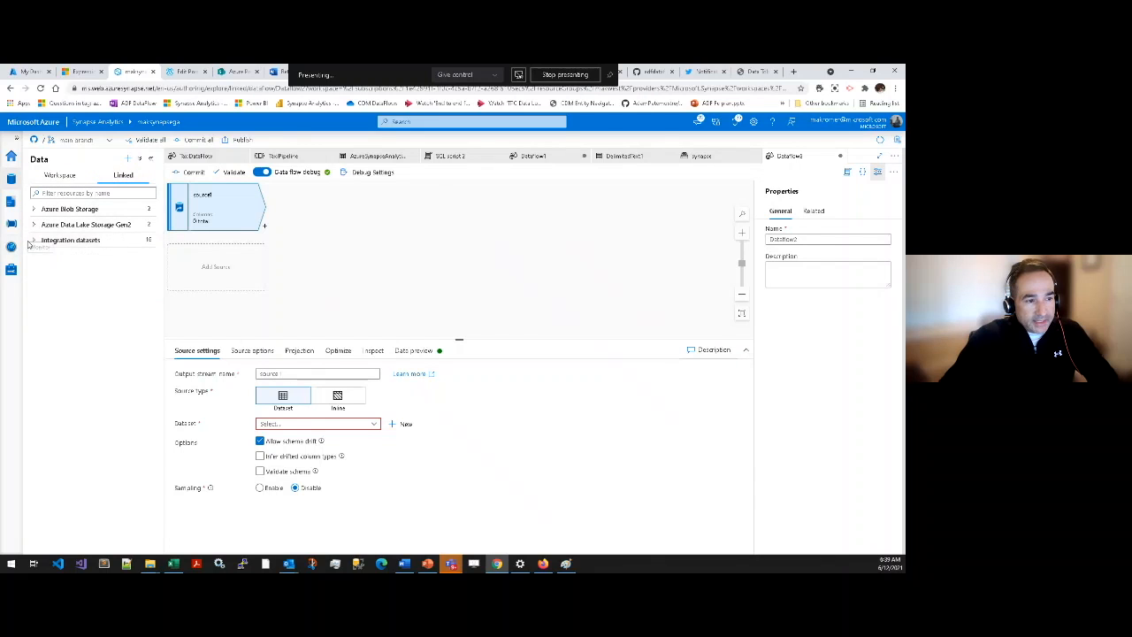
pyautogui.click(71, 240)
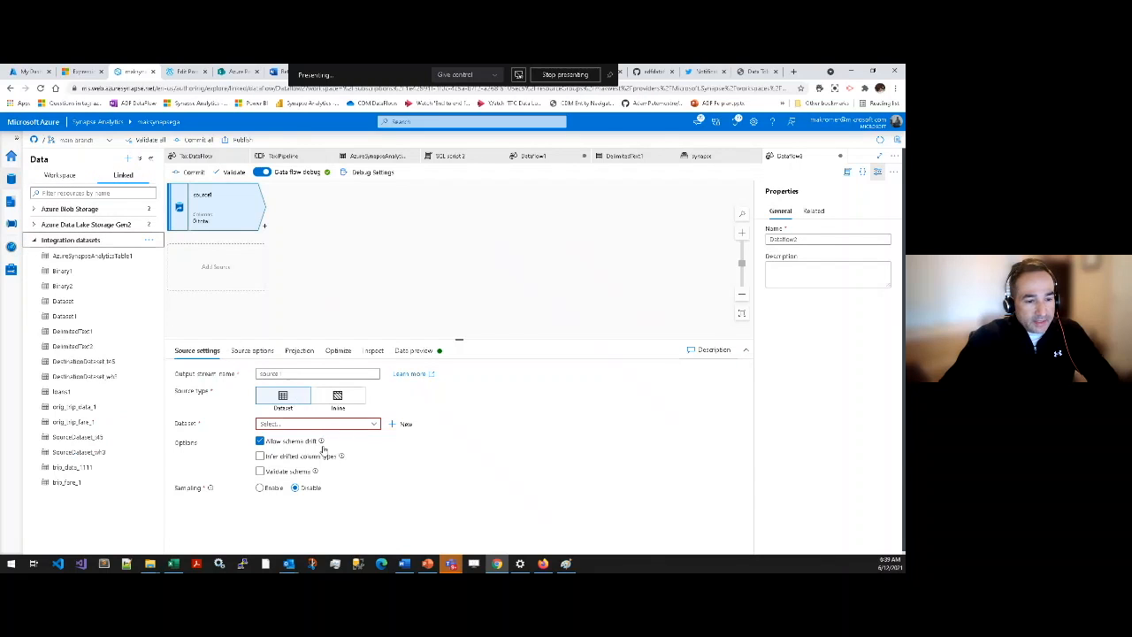
# Look at the dataset choices for the new source, and set its source type to Inline.
pyautogui.click(303, 425)
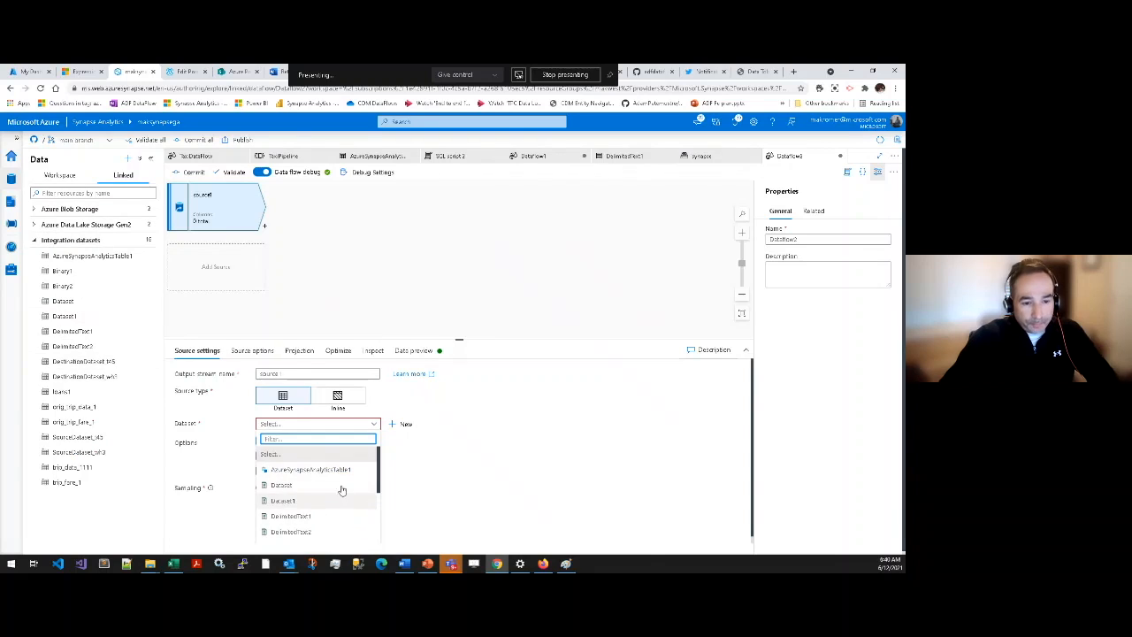
pyautogui.click(437, 454)
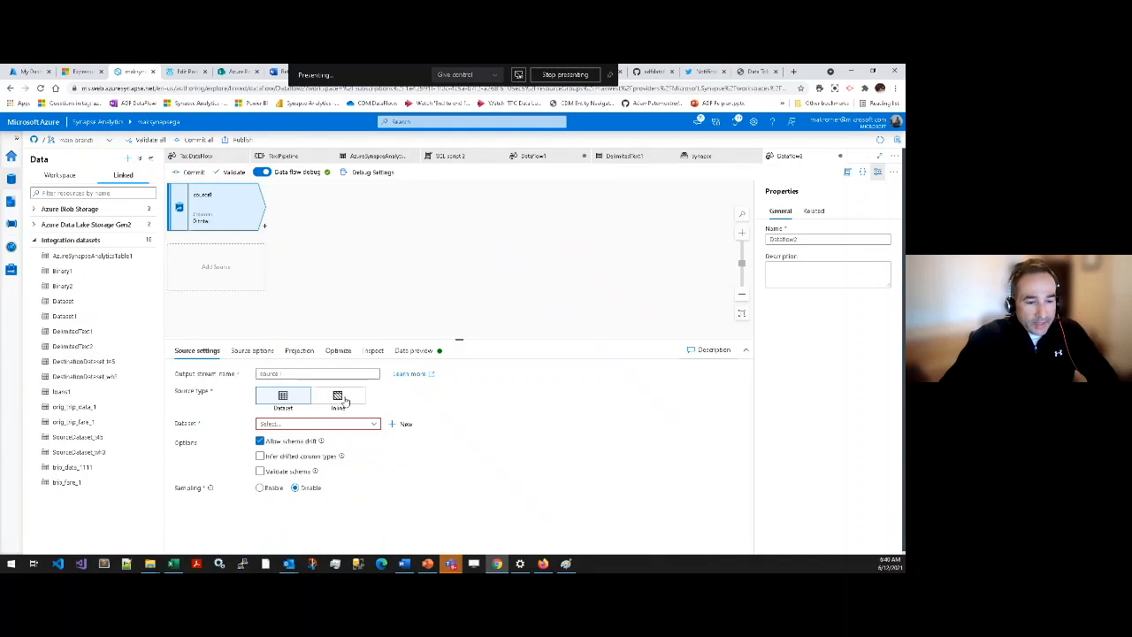
pyautogui.click(344, 399)
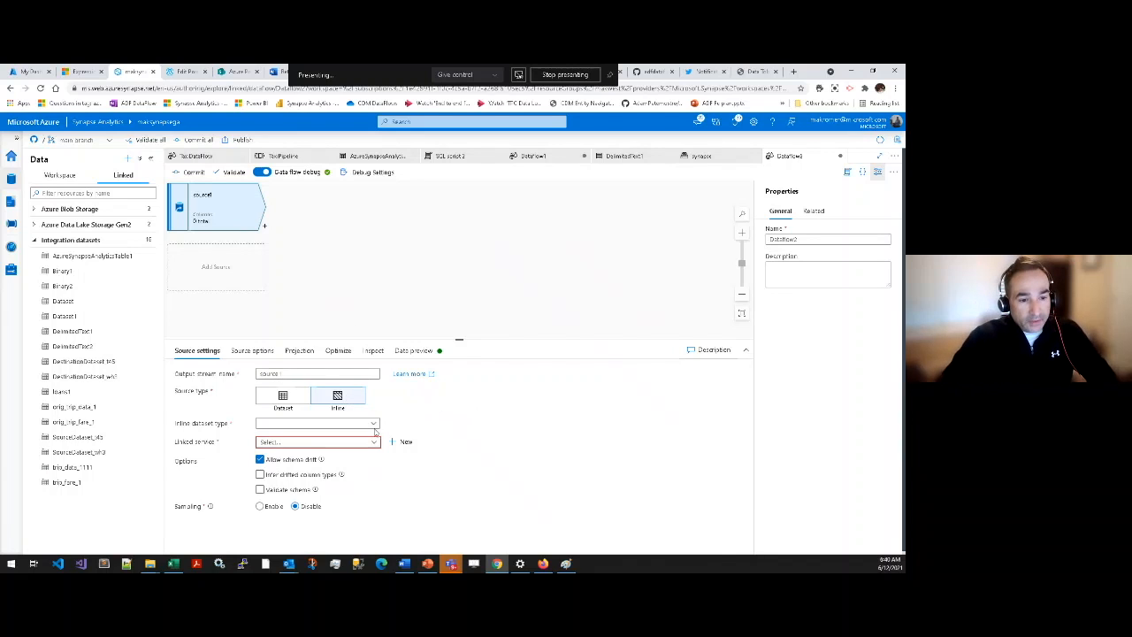
pyautogui.click(322, 281)
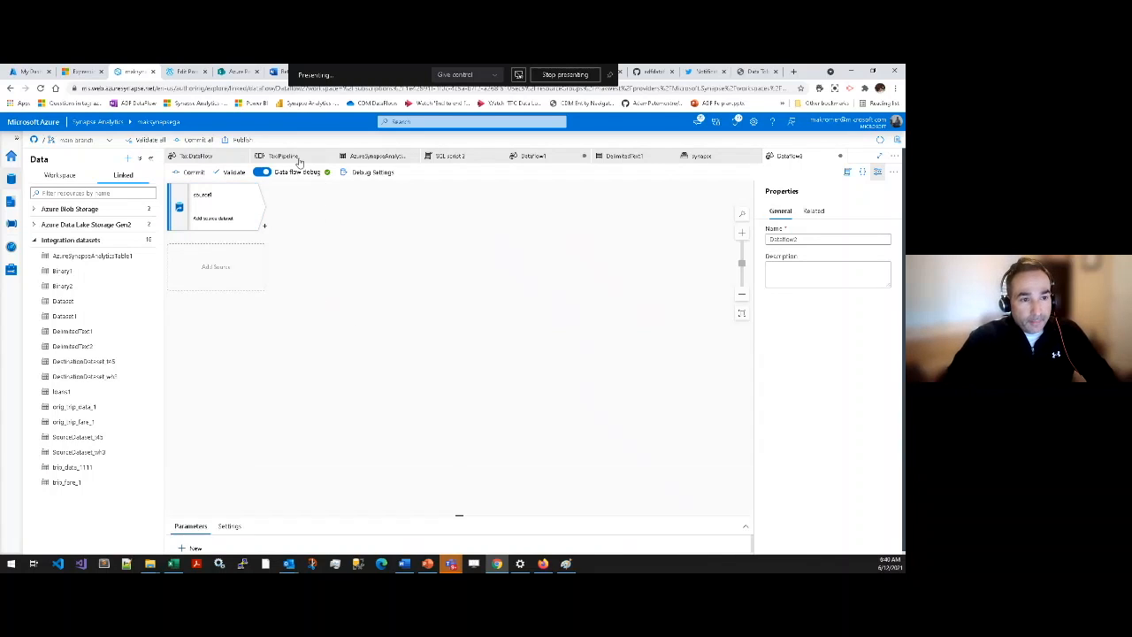
# Compare the source settings of TripData1 and TripFare1 in TaxiDataFlow.
pyautogui.click(211, 157)
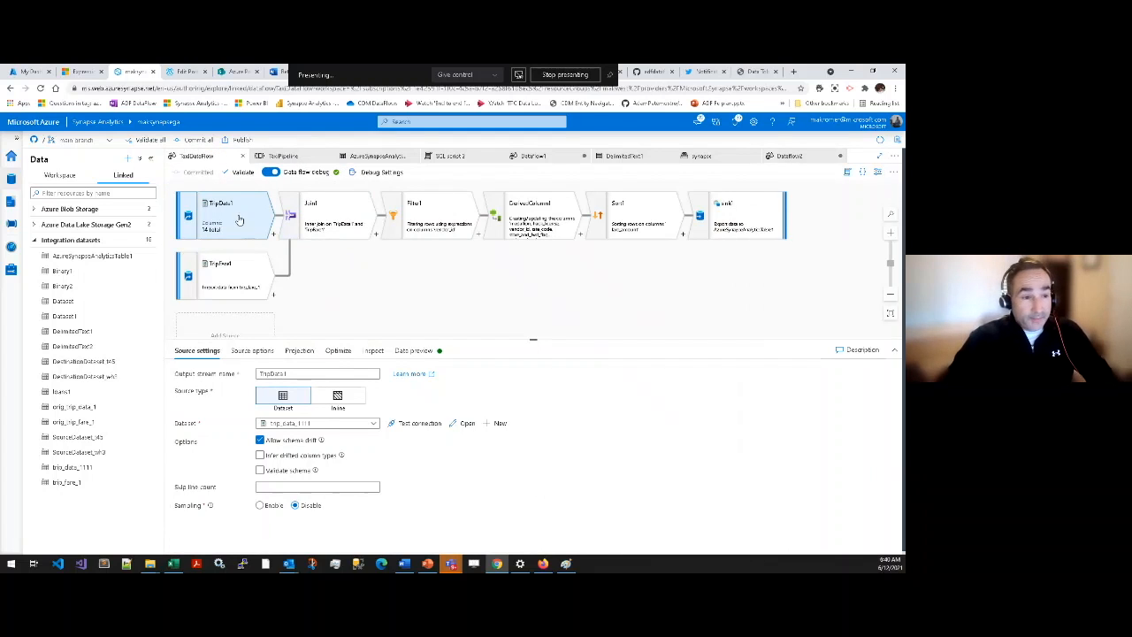
pyautogui.click(234, 270)
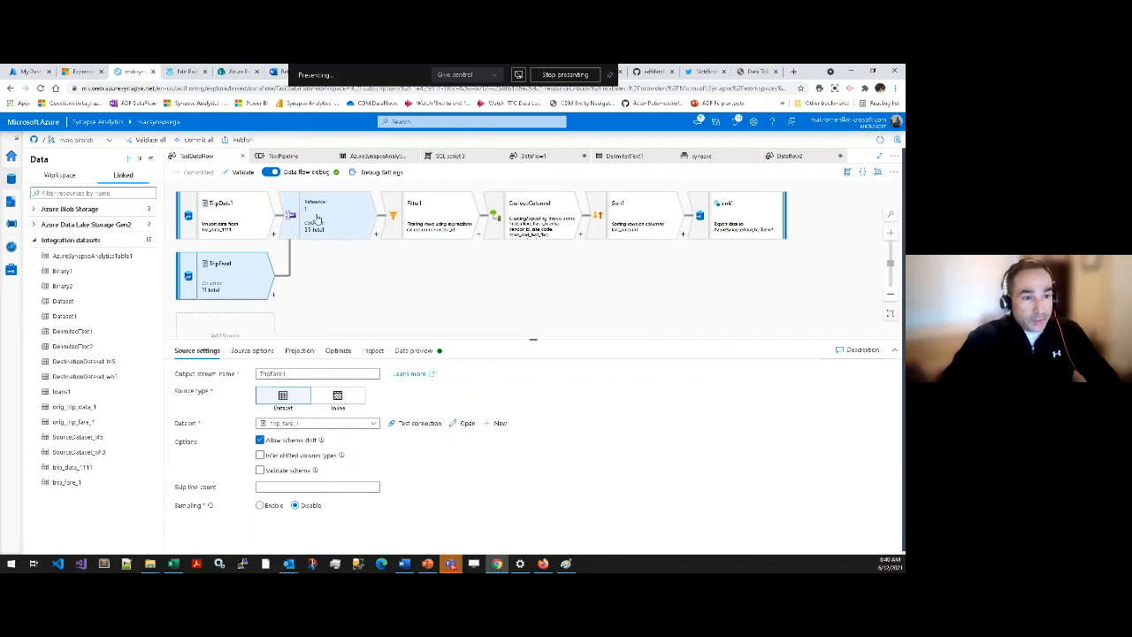
pyautogui.click(215, 218)
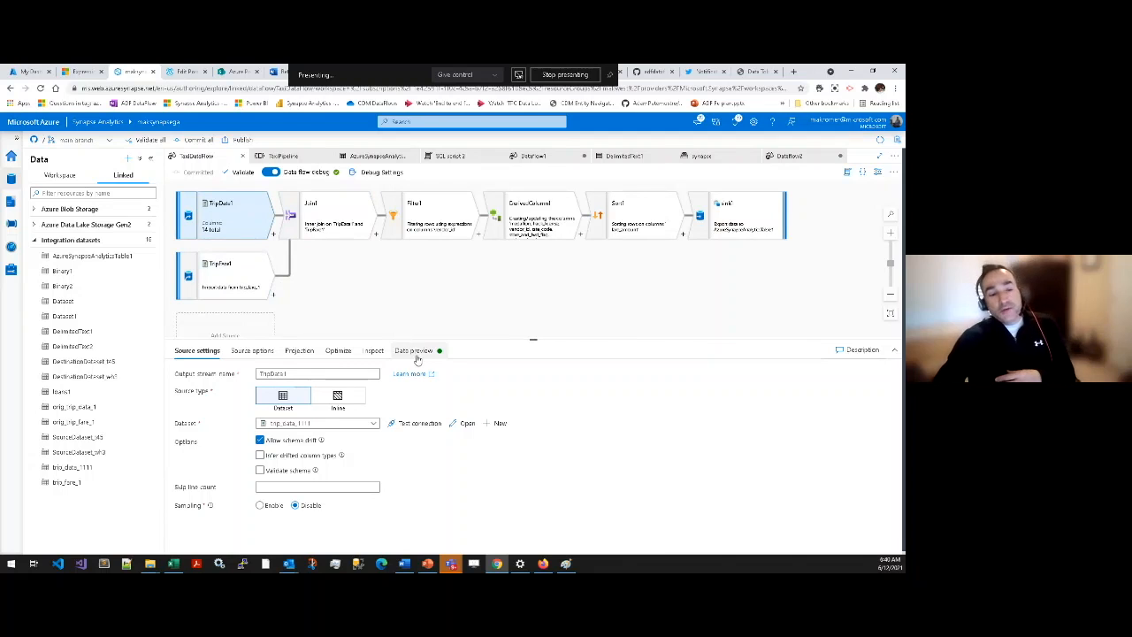
# Show the data previews of TripData1 and TripFare1 in an enlarged settings area, and fetch the sample rows for TripData1.
pyautogui.moveTo(416, 340); pyautogui.dragTo(417, 321)
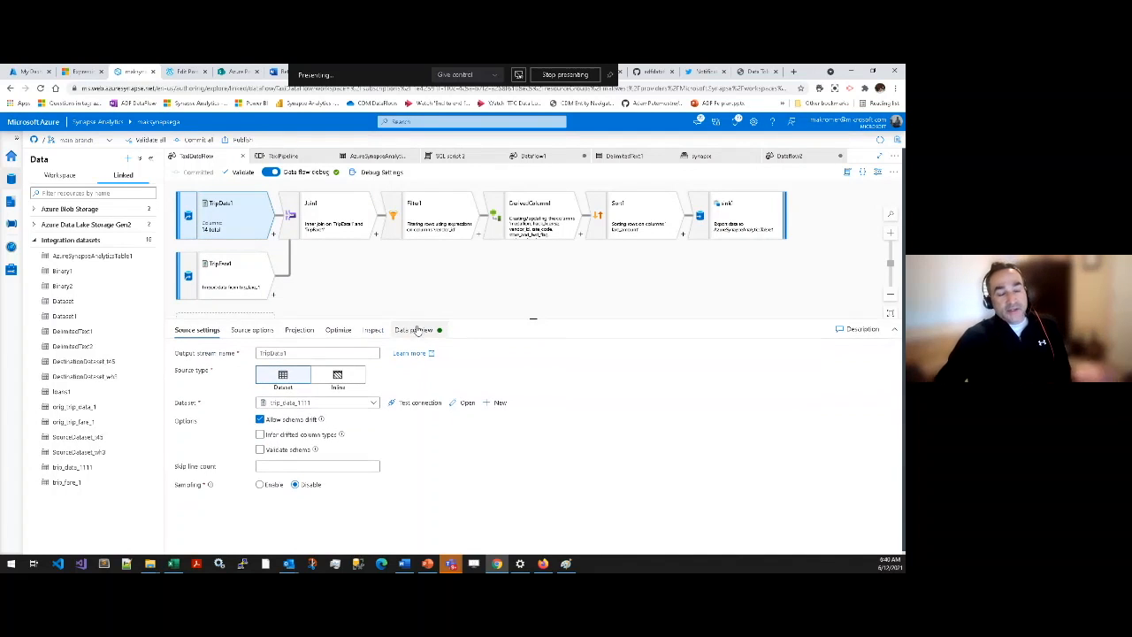
pyautogui.click(414, 331)
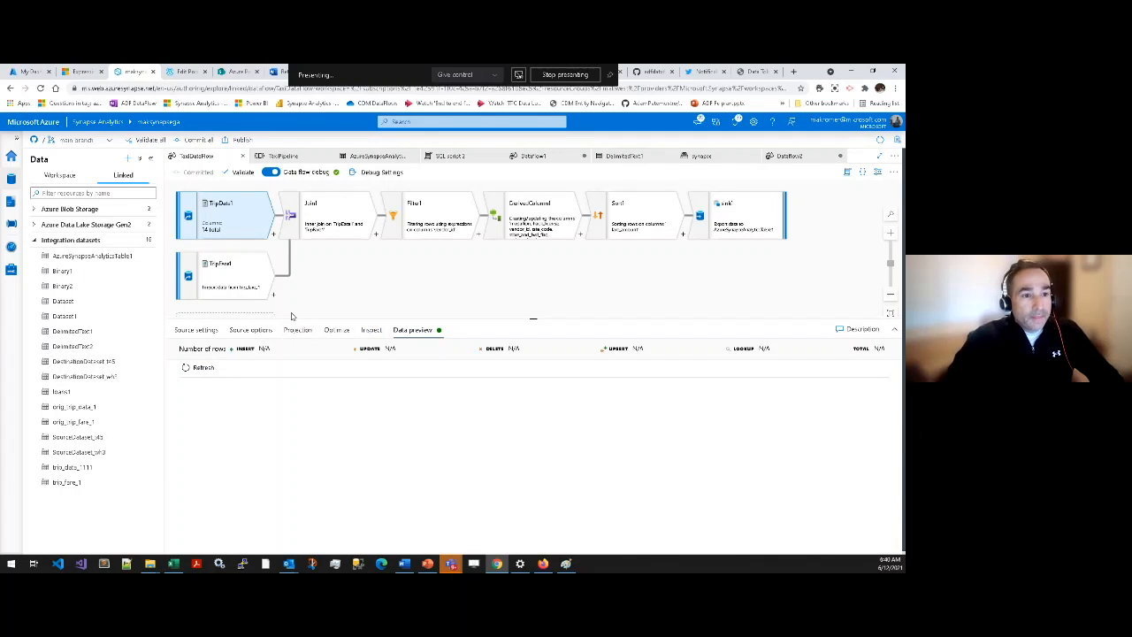
pyautogui.click(261, 283)
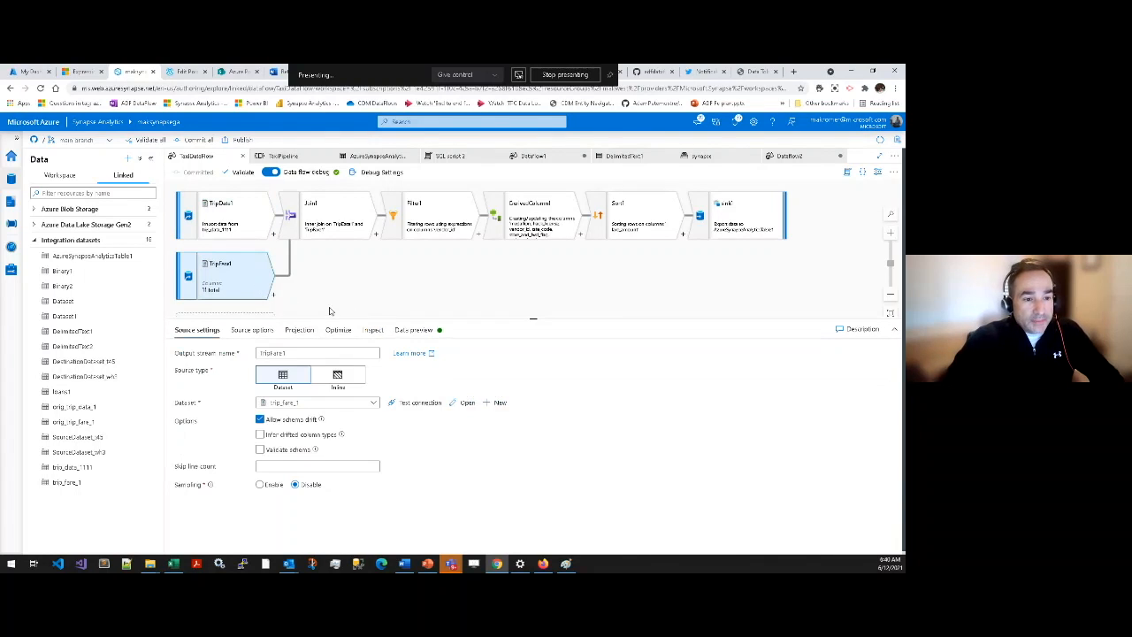
pyautogui.click(413, 331)
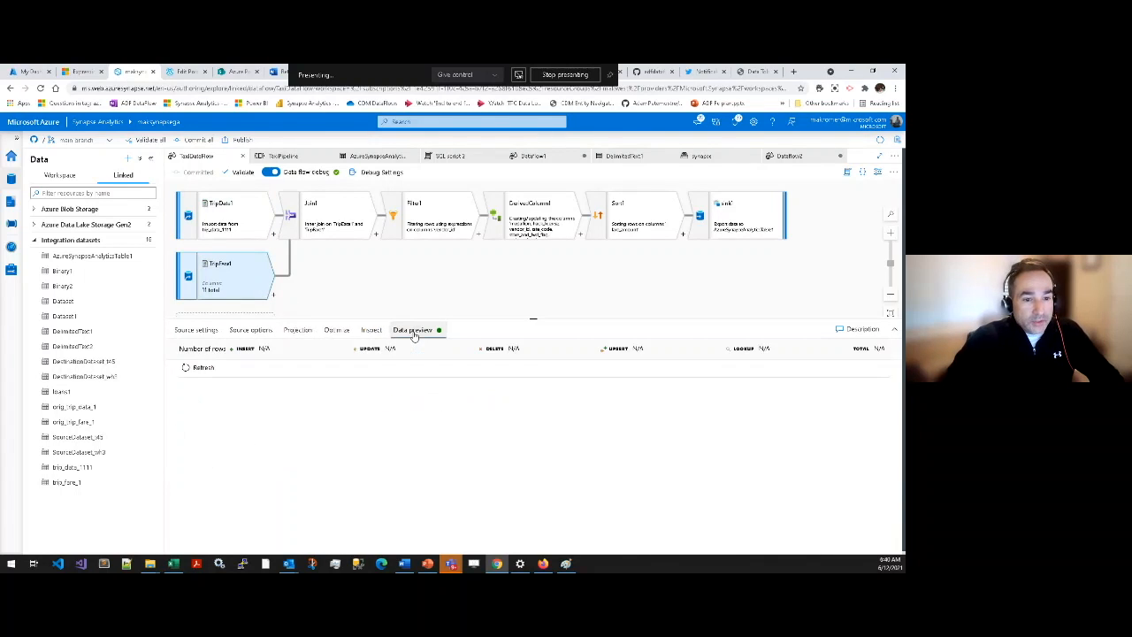
pyautogui.click(248, 221)
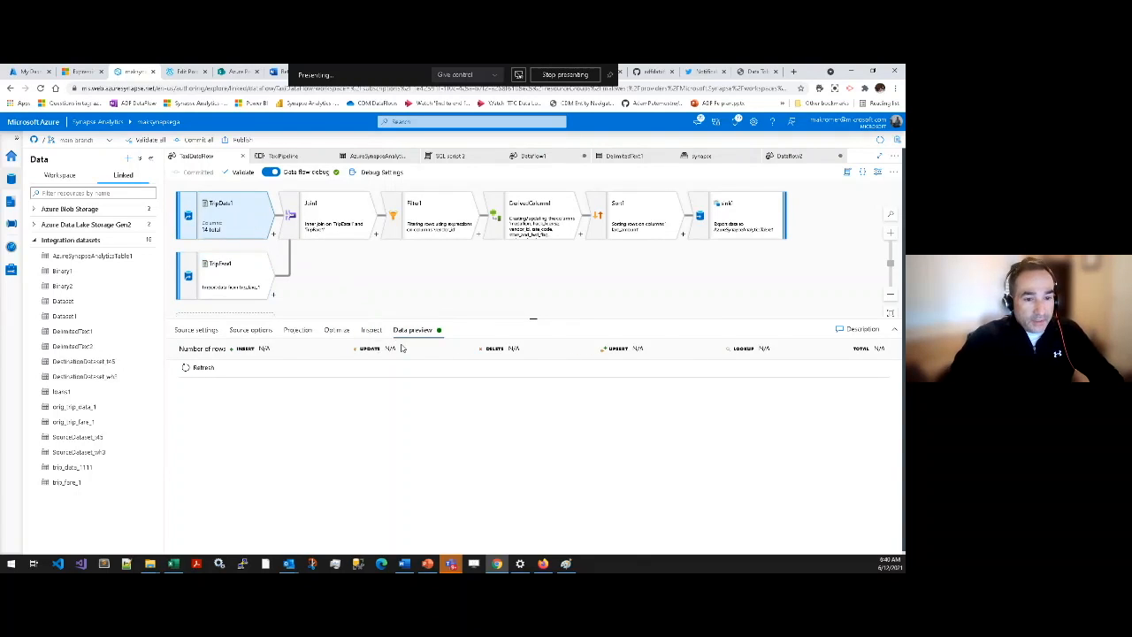
pyautogui.click(196, 367)
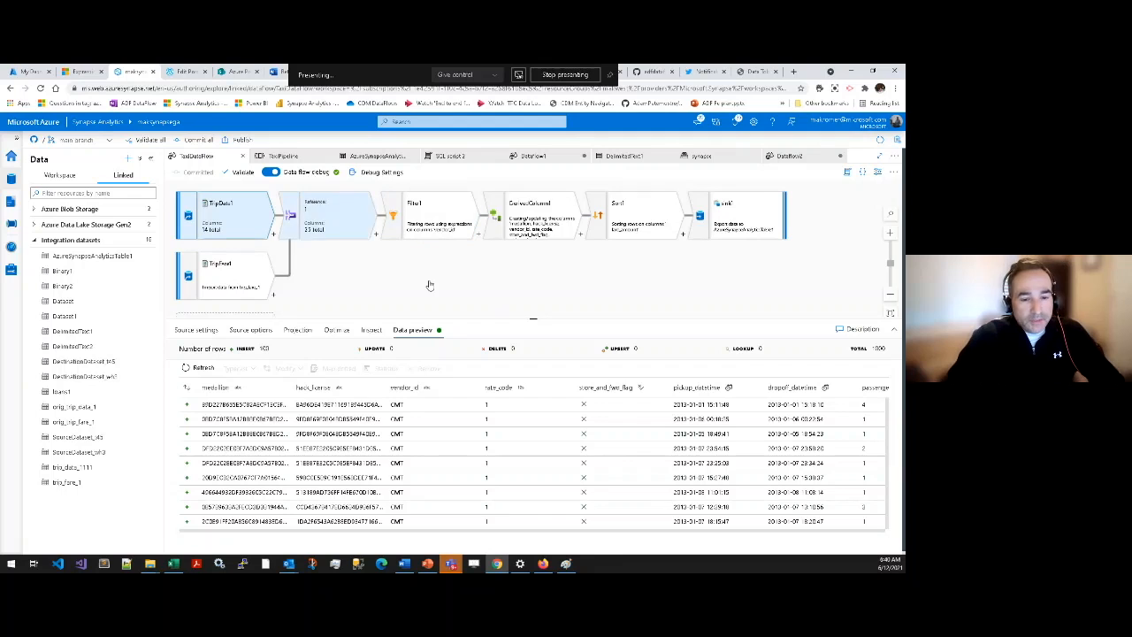
pyautogui.moveTo(501, 532); pyautogui.dragTo(443, 542)
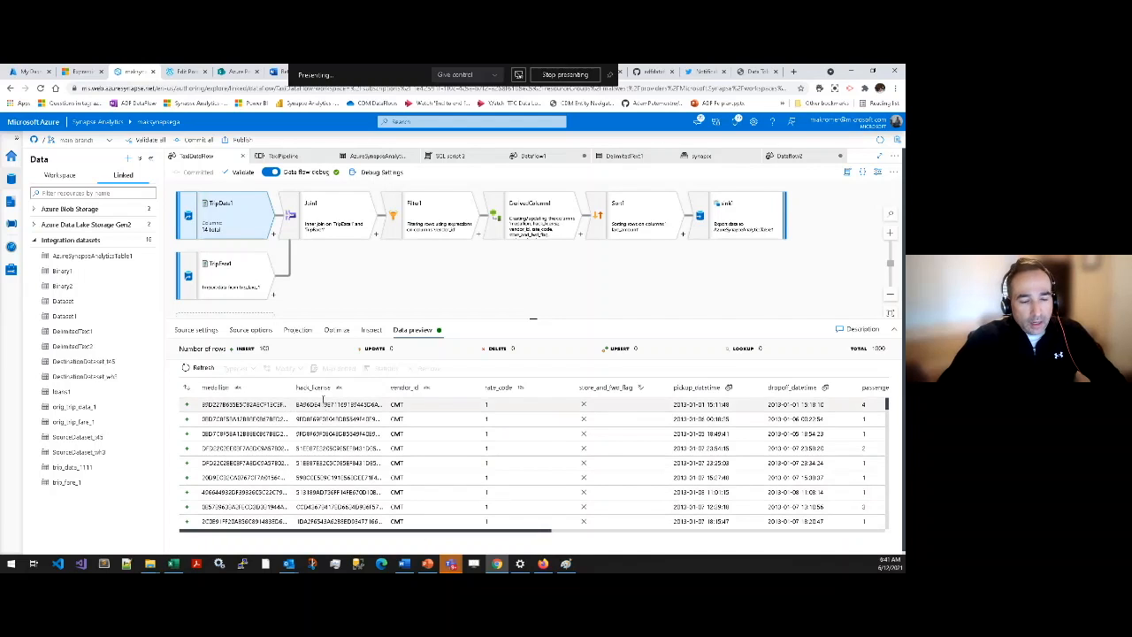
# Examine the column statistics of vendor_id and rate_code in the TripData1 data preview.
pyautogui.click(427, 391)
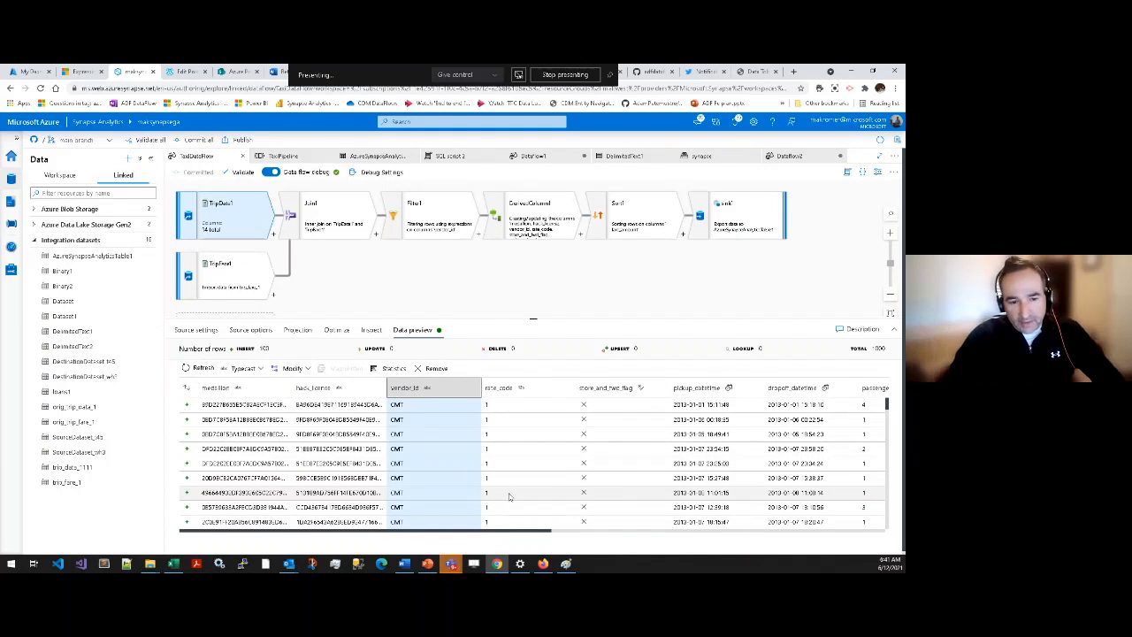
pyautogui.click(393, 369)
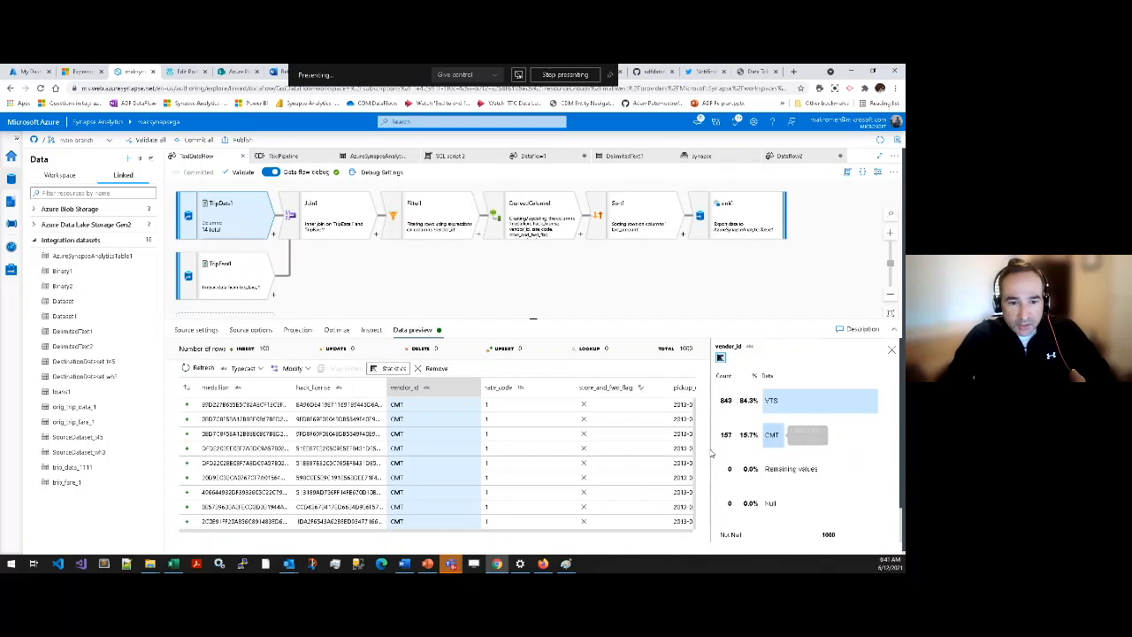
pyautogui.click(512, 390)
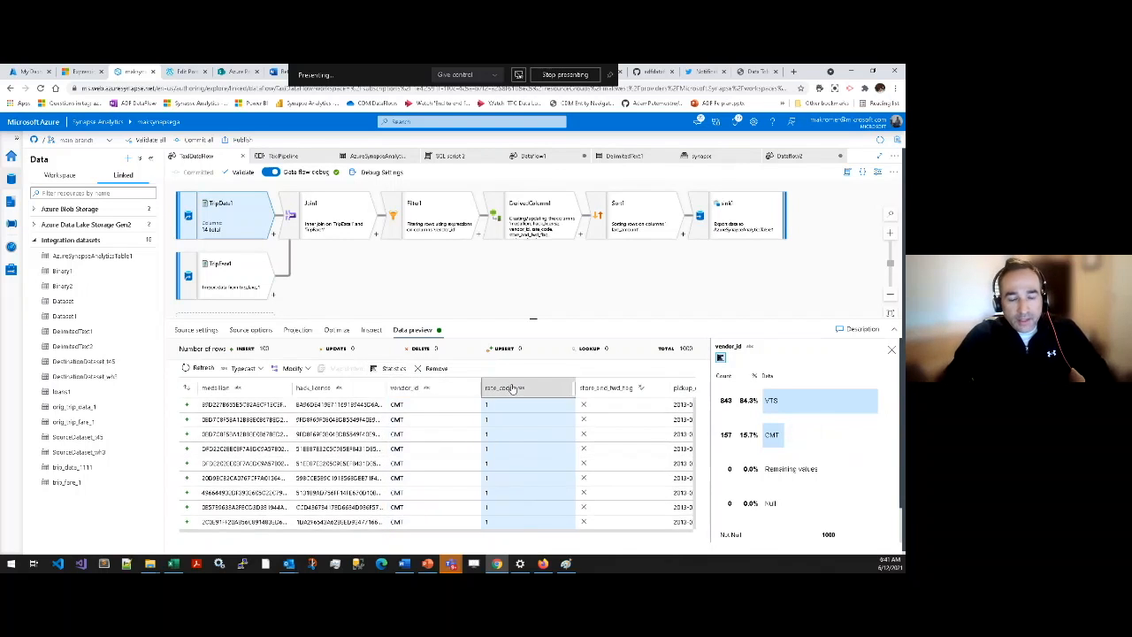
pyautogui.click(392, 368)
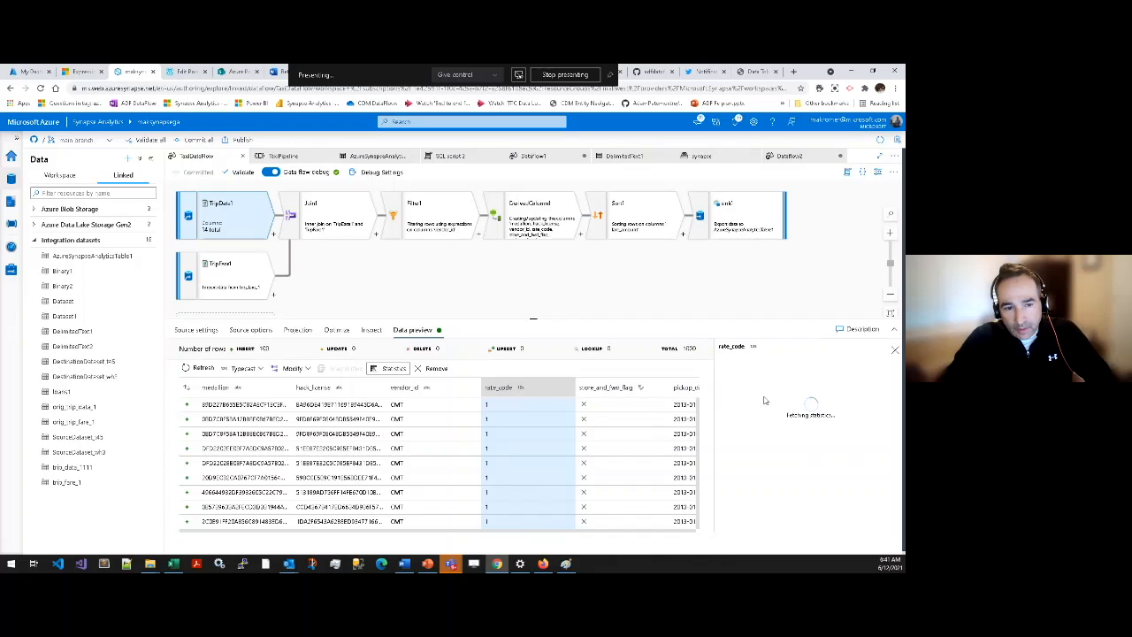
pyautogui.scroll(-2, 776, 474)
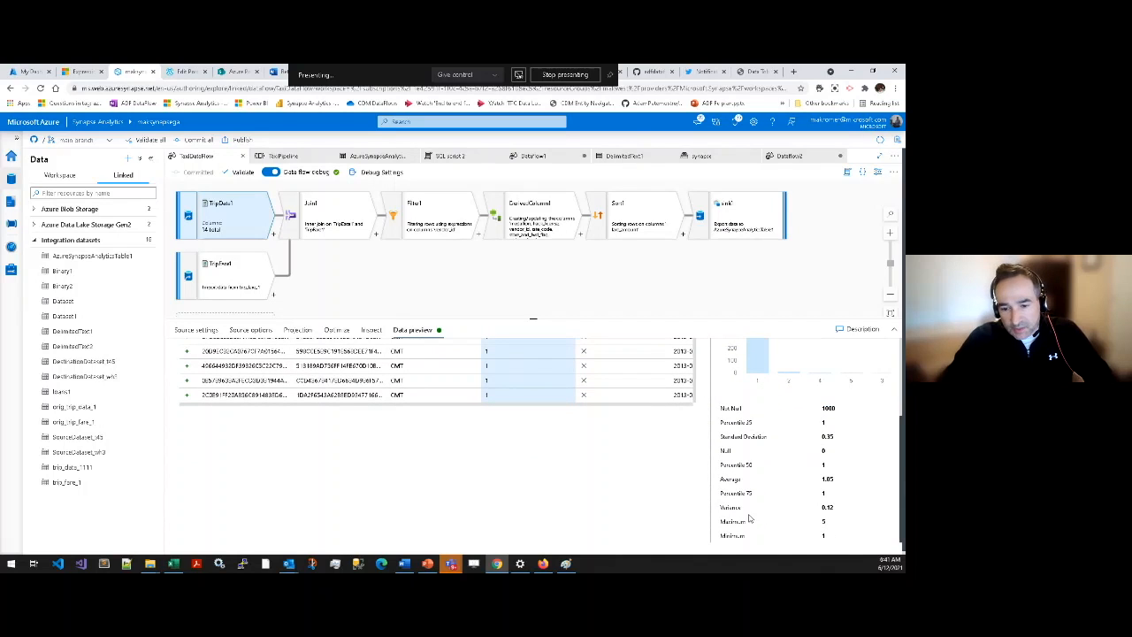
pyautogui.scroll(2, 752, 517)
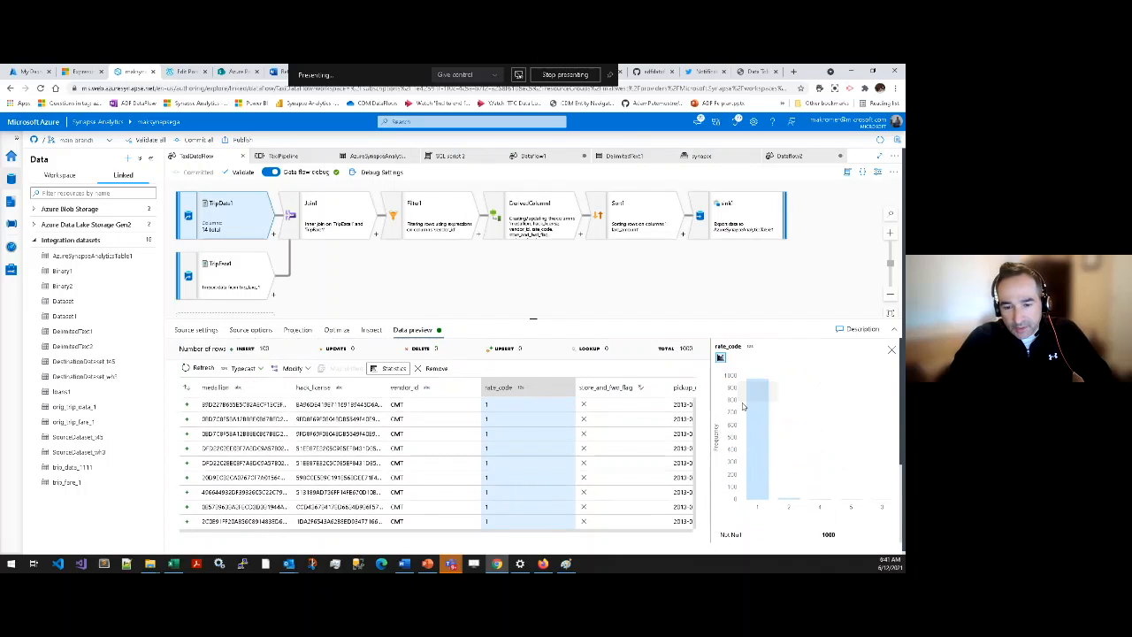
# Review the settings of Join1 and Filter1, and browse the transformations that can be added after Join1.
pyautogui.click(345, 226)
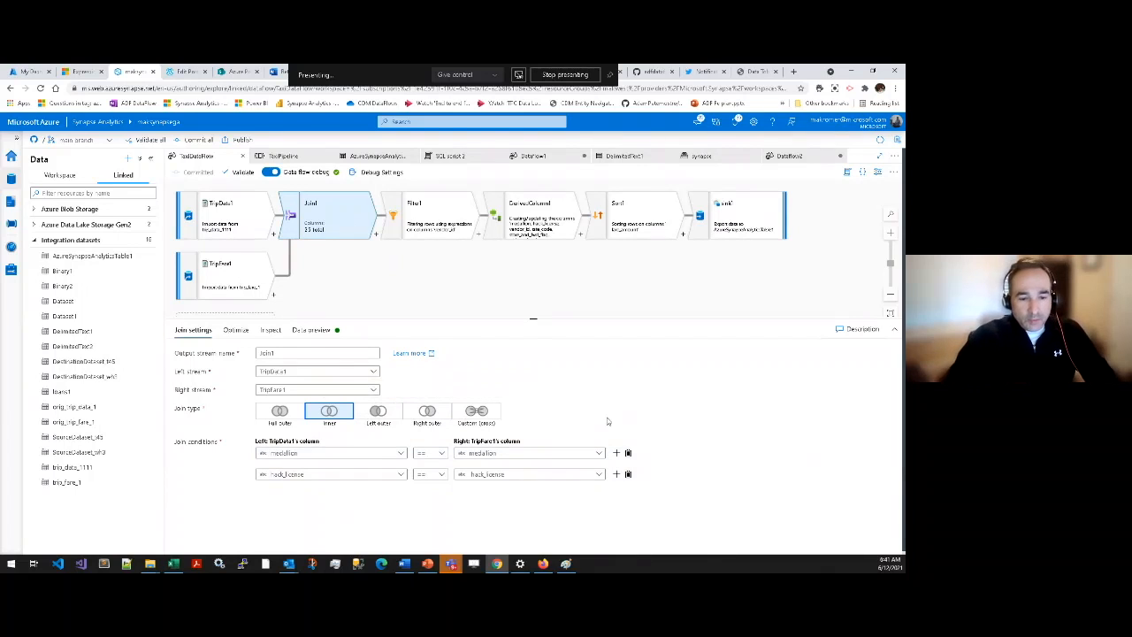
pyautogui.click(426, 227)
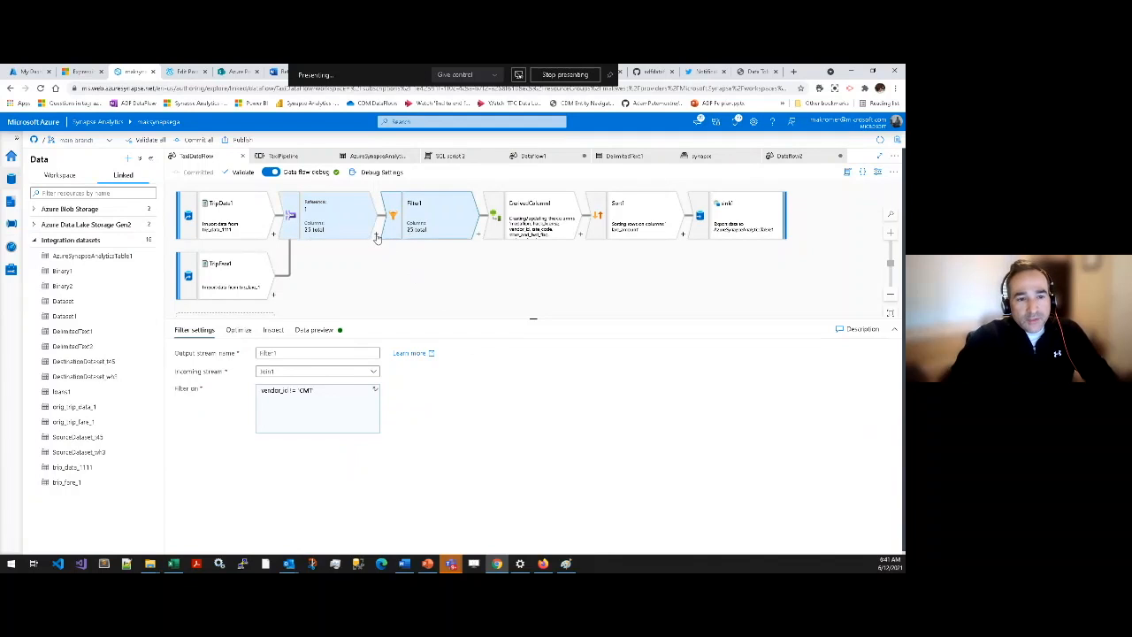
pyautogui.click(377, 237)
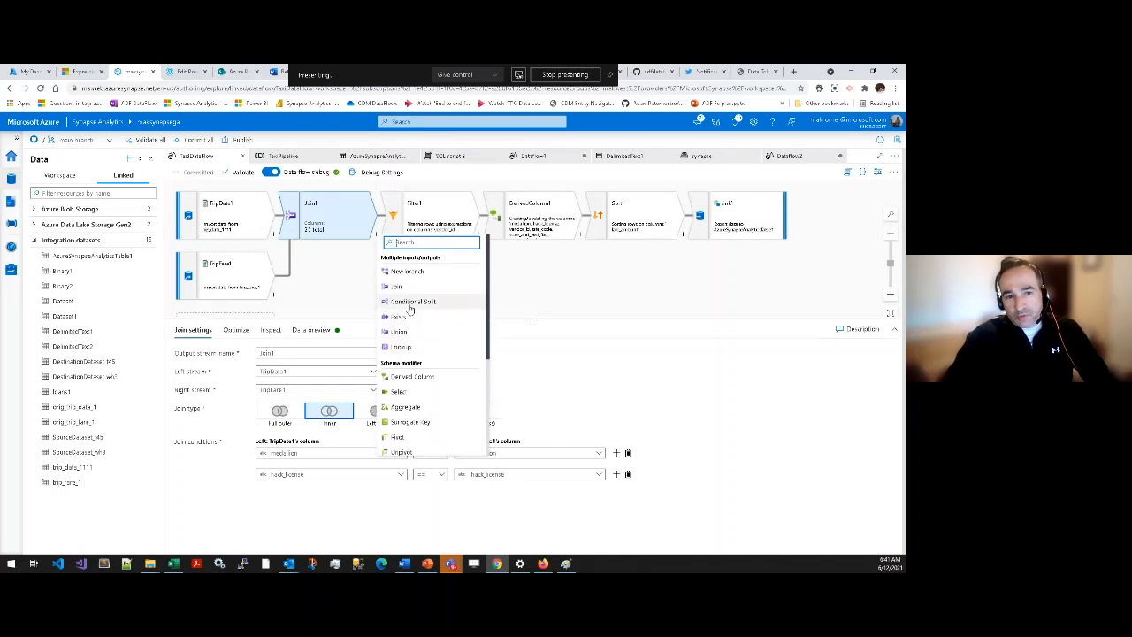
pyautogui.scroll(-3, 438, 337)
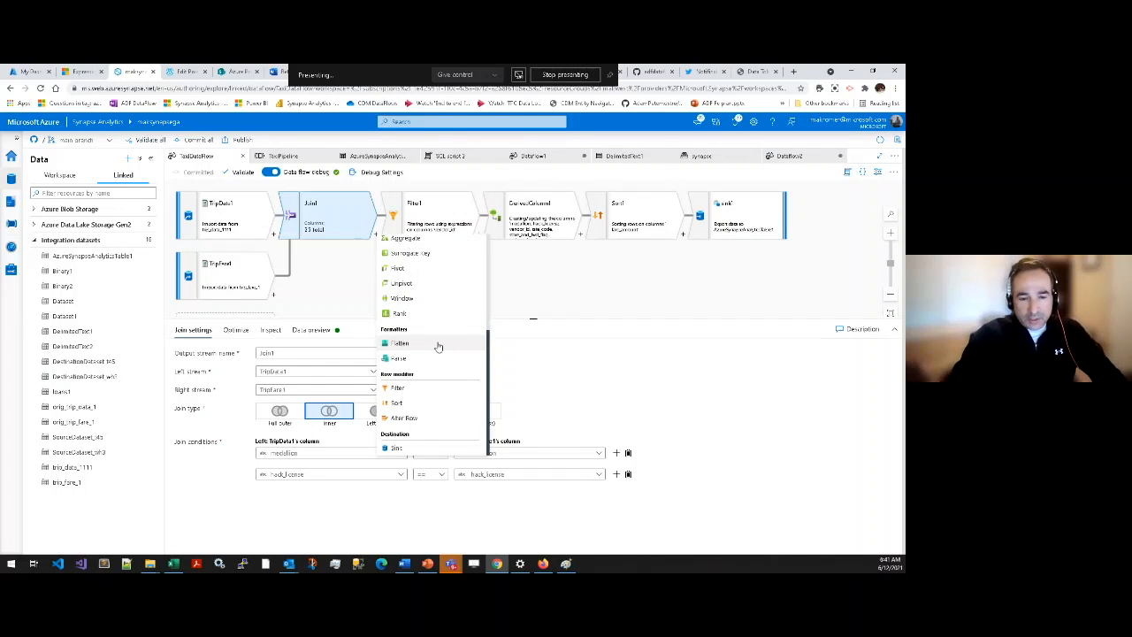
pyautogui.scroll(2, 441, 352)
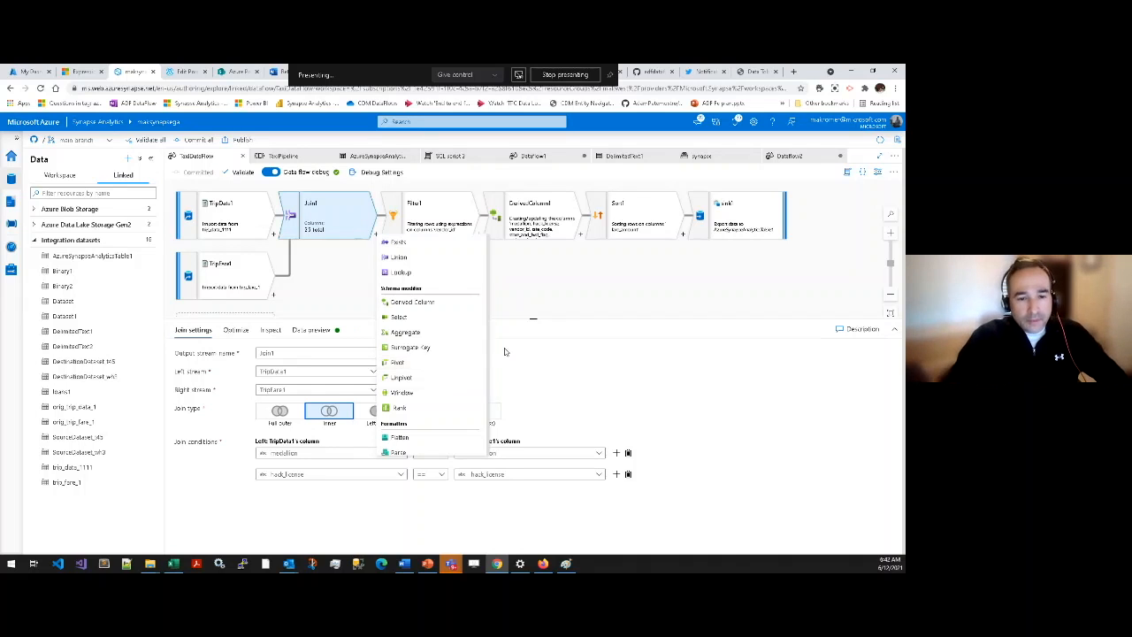
pyautogui.click(566, 284)
# Inspect Filter1's vendor_id condition and open it in the visual expression builder.
pyautogui.click(437, 216)
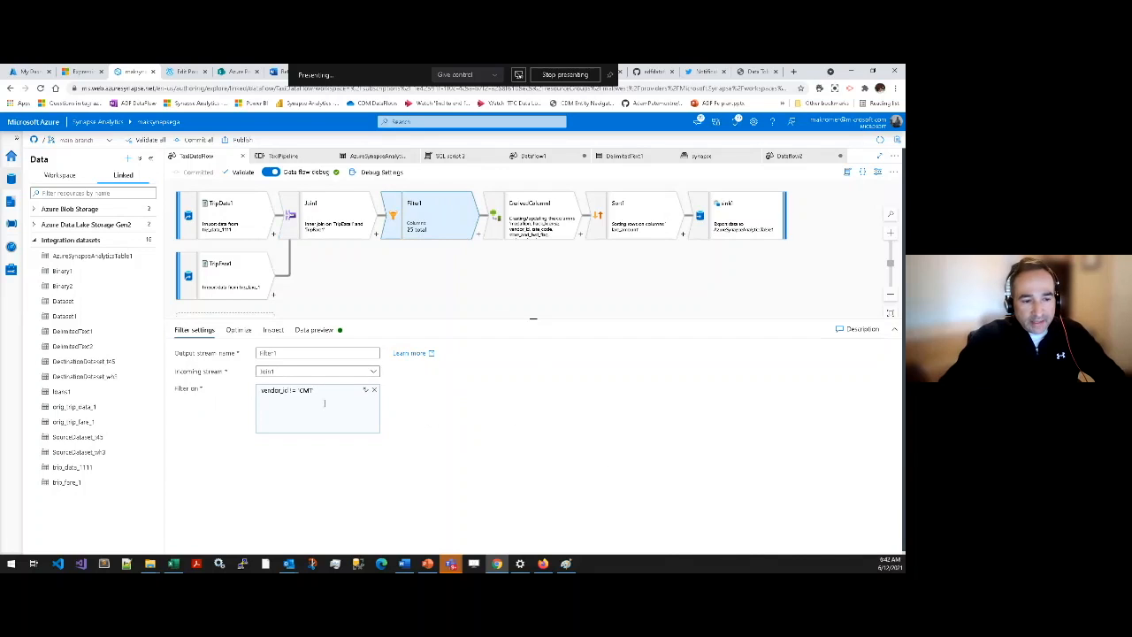
pyautogui.tripleClick(324, 391)
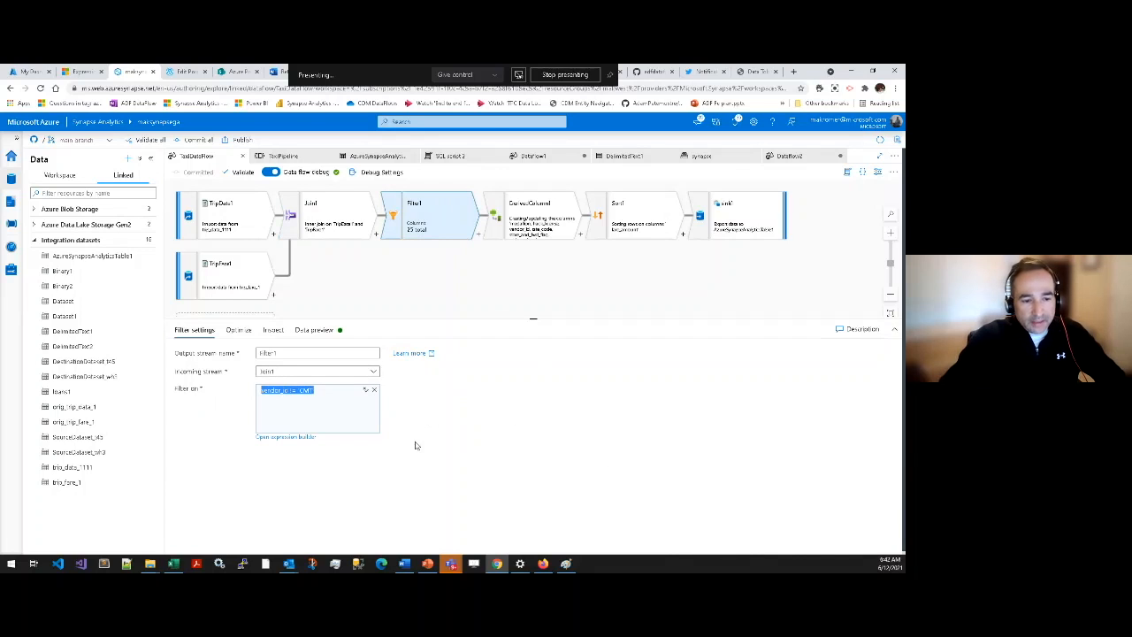
pyautogui.click(299, 437)
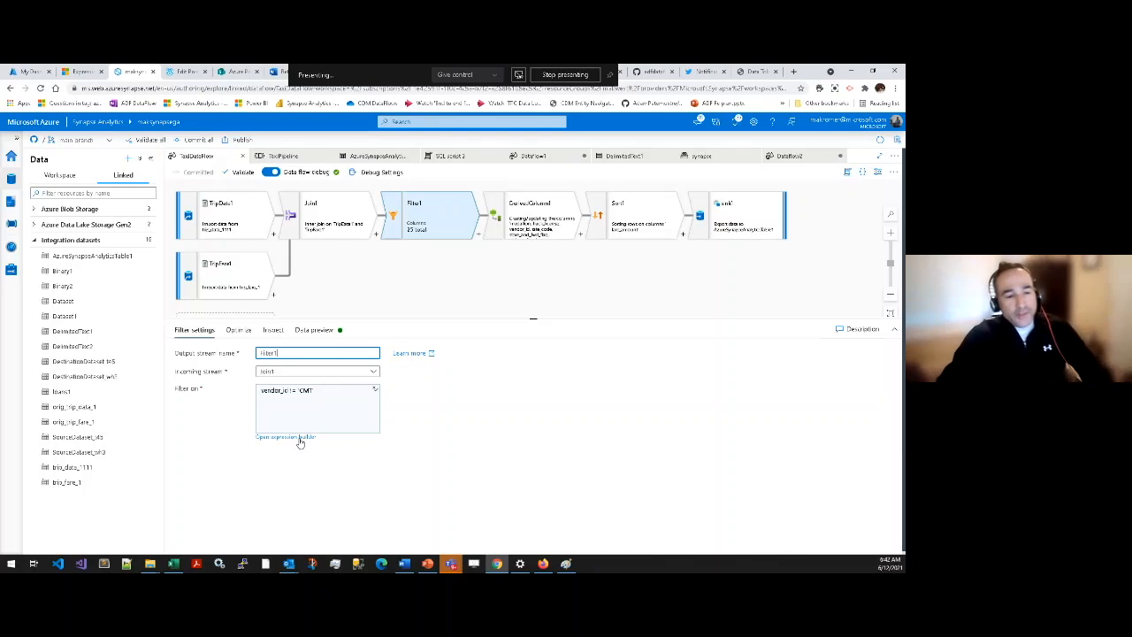
pyautogui.click(268, 350)
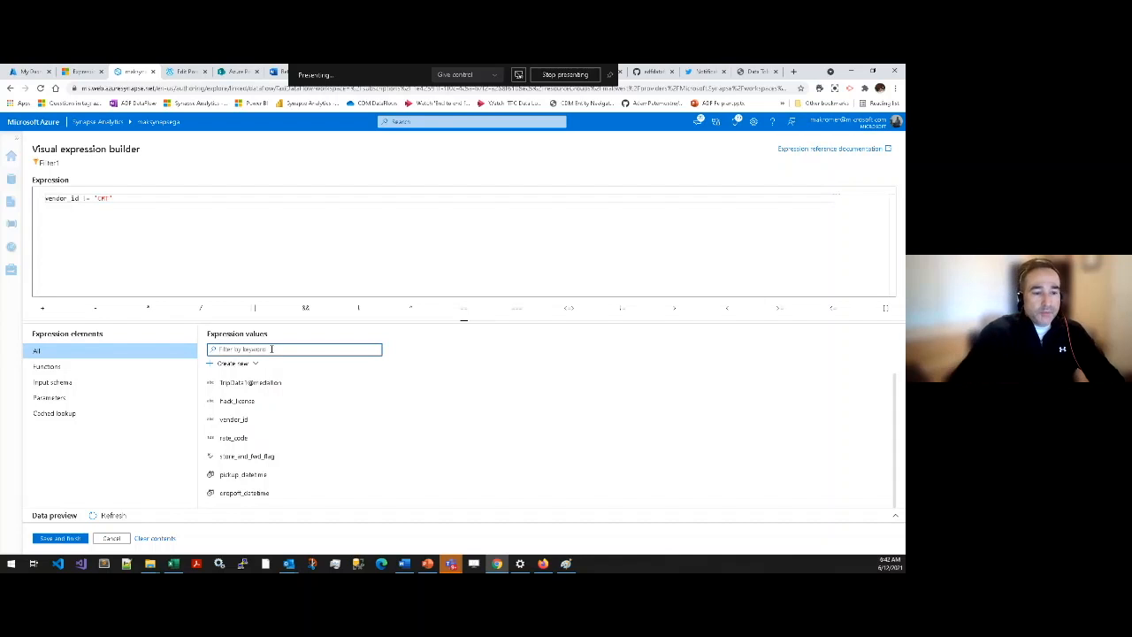
# Try the regexMatch function on a new line of the filter expression, view its description, and remove it again.
pyautogui.click(179, 198)
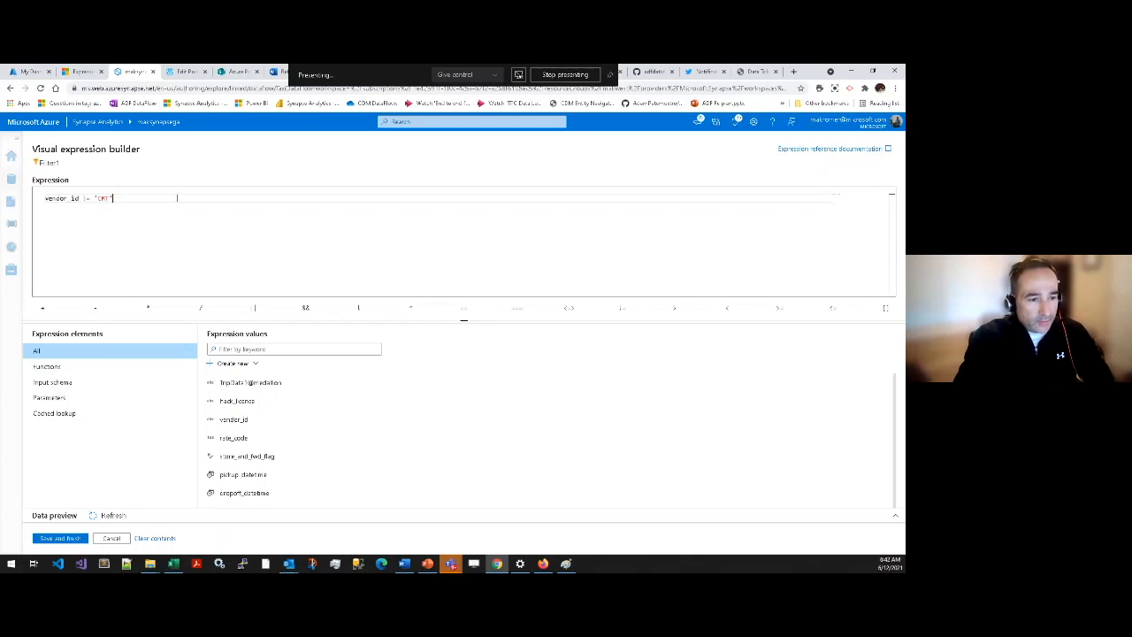
pyautogui.press('Return')
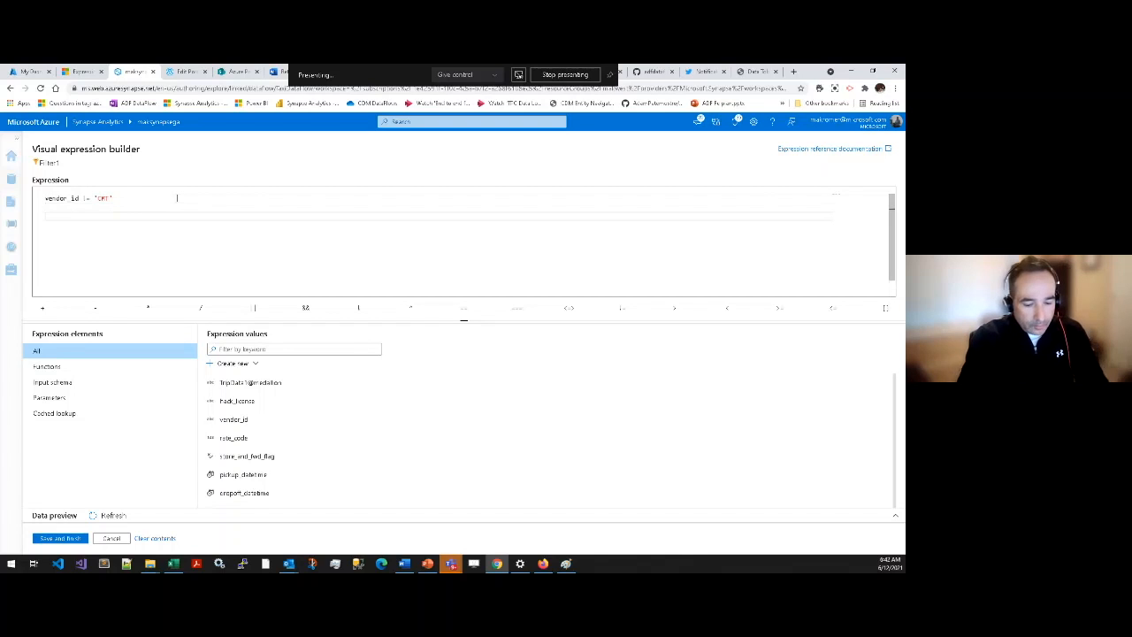
pyautogui.write('regex')
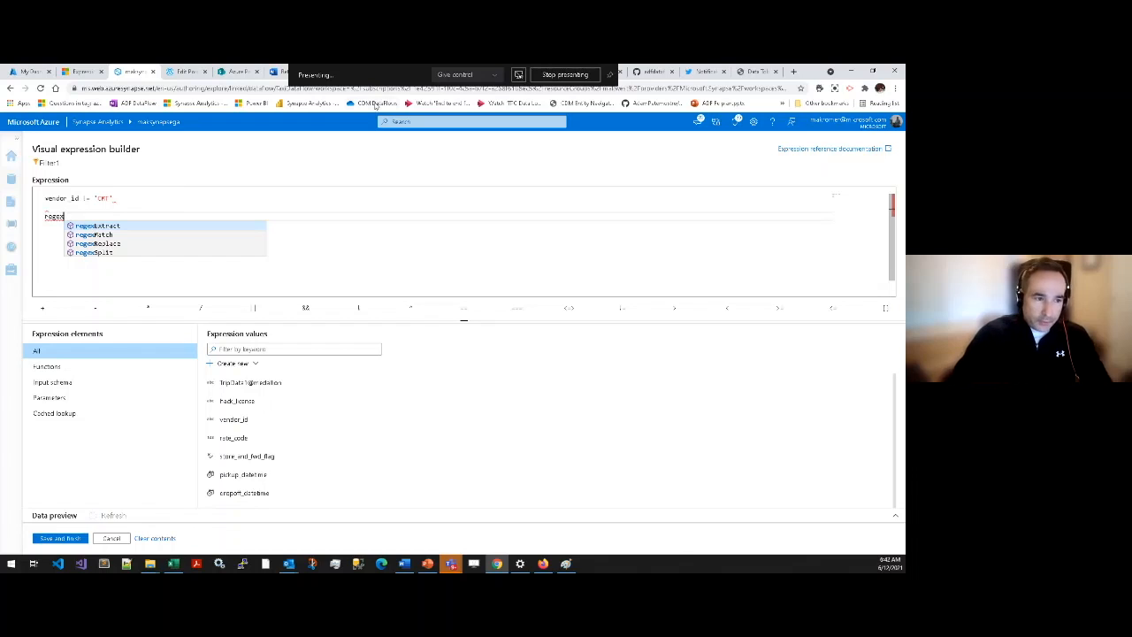
pyautogui.click(98, 234)
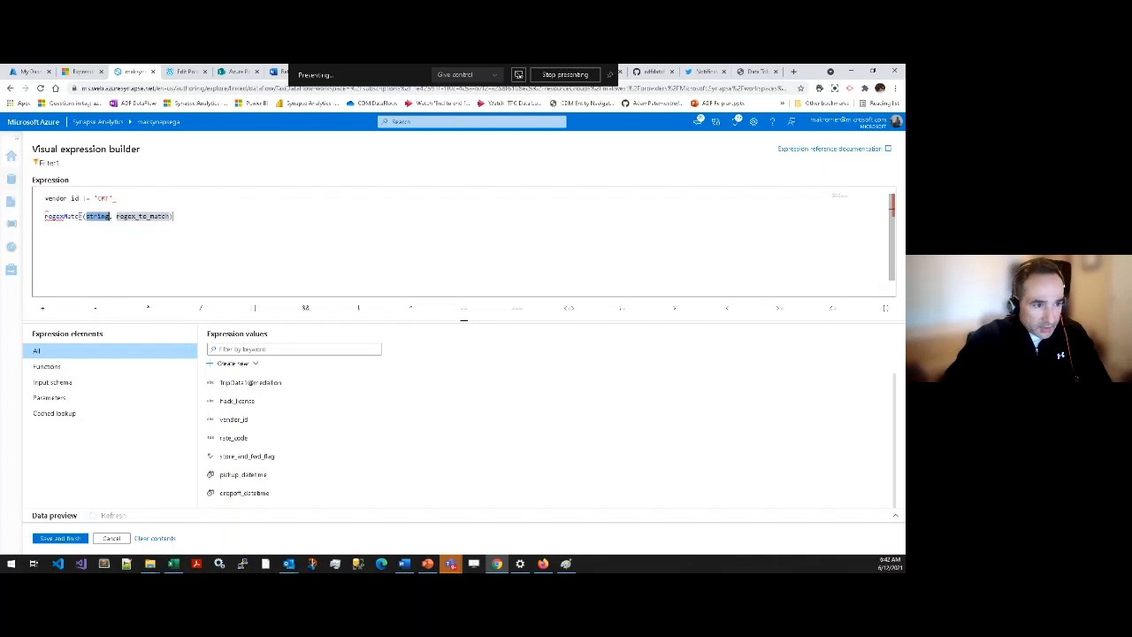
pyautogui.moveTo(64, 216)
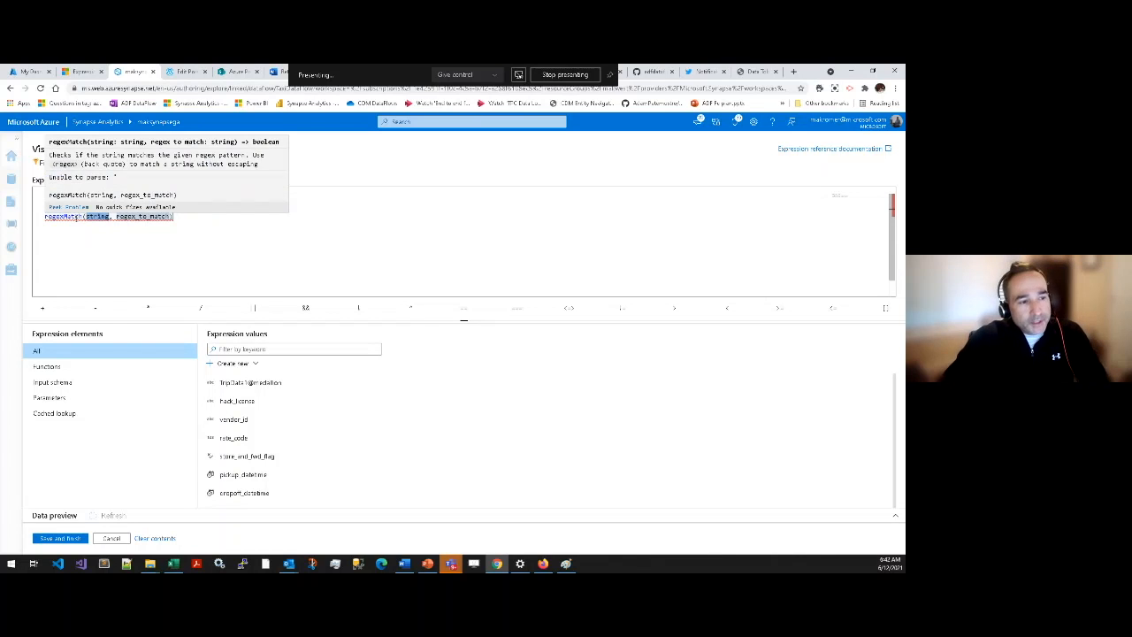
pyautogui.tripleClick(56, 216)
pyautogui.press('BackSpace')
# Look up the "like" function among the expression values, and list the unfiltered input schema columns.
pyautogui.click(376, 350)
pyautogui.write('like')
pyautogui.moveTo(301, 391)
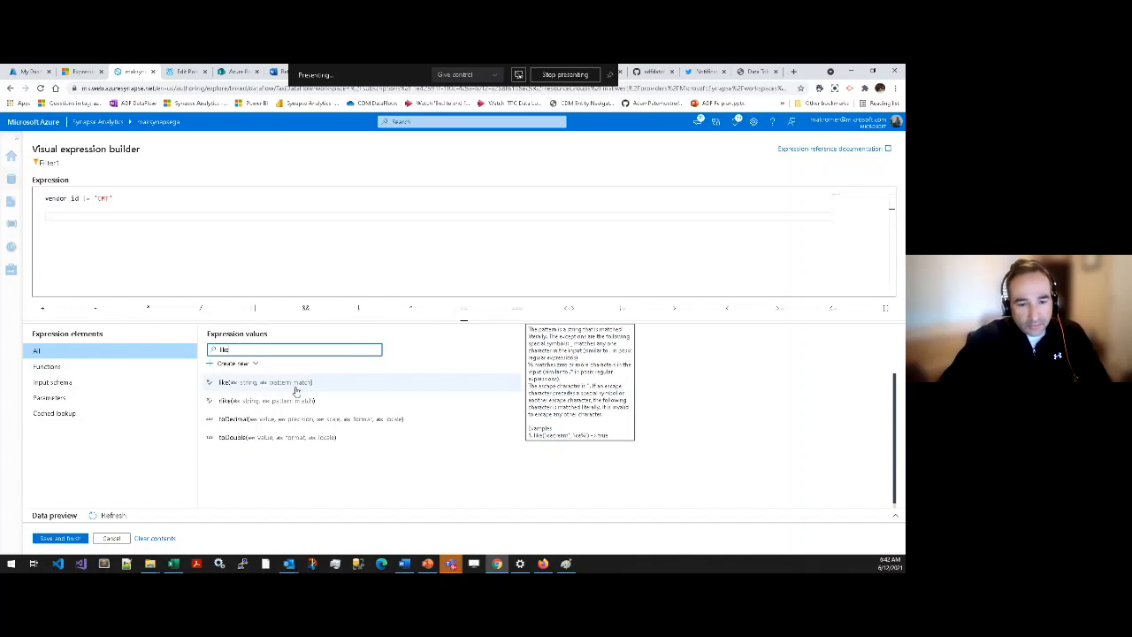
pyautogui.click(129, 200)
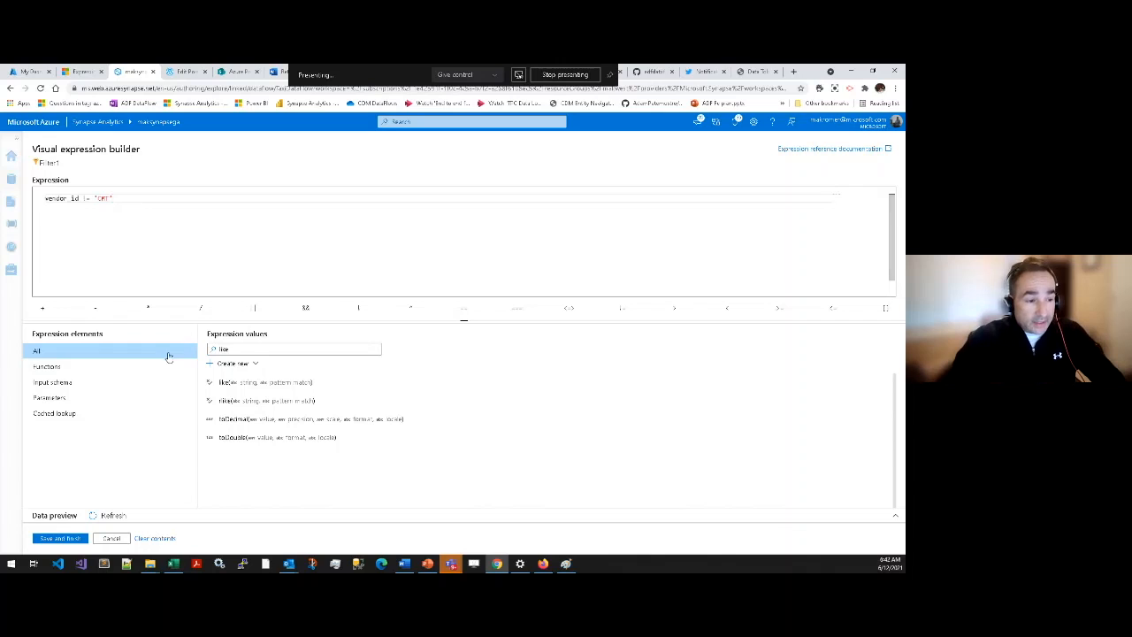
pyautogui.click(63, 383)
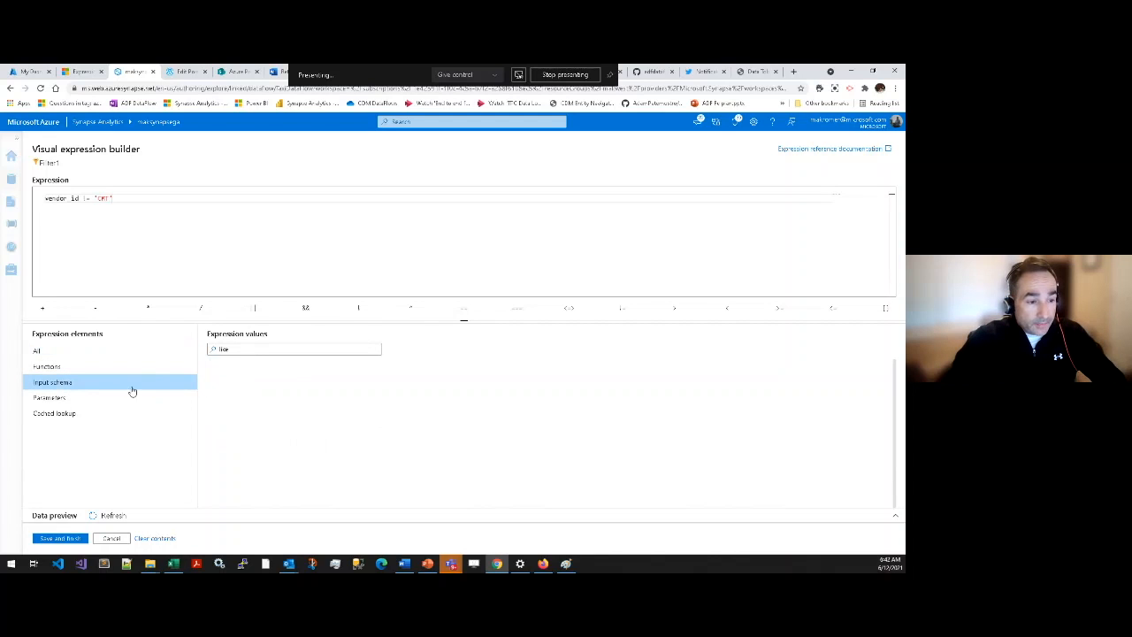
pyautogui.moveTo(251, 351); pyautogui.dragTo(183, 357)
pyautogui.press('BackSpace')
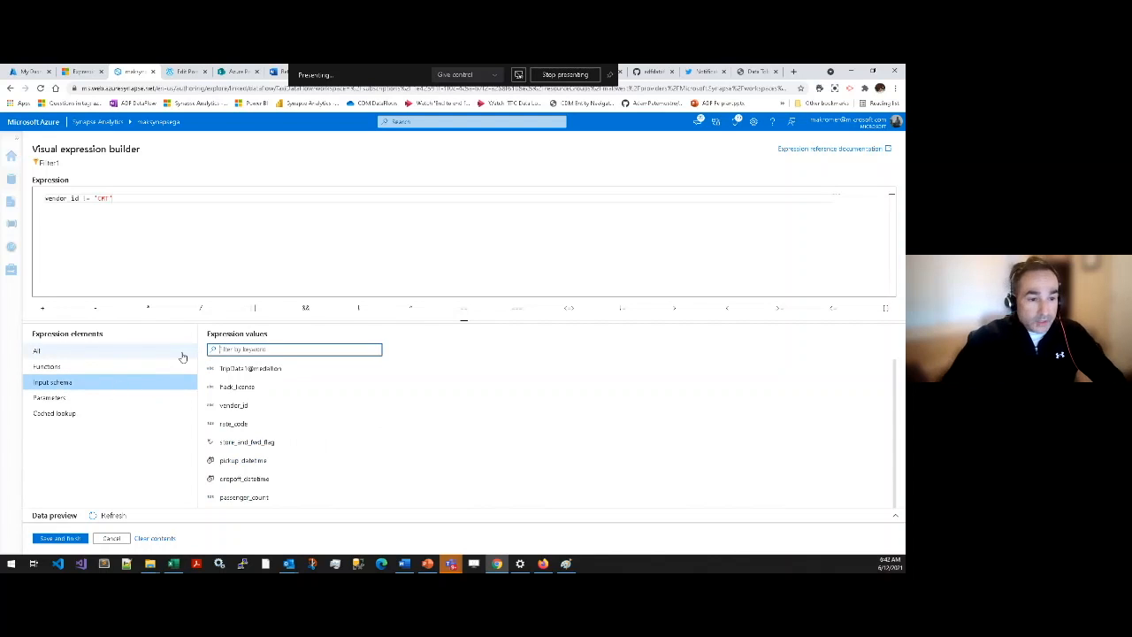
# Try adding rate_code to the filter expression, remove it, and leave the expression builder without keeping the changes.
pyautogui.click(125, 199)
pyautogui.write('rate')
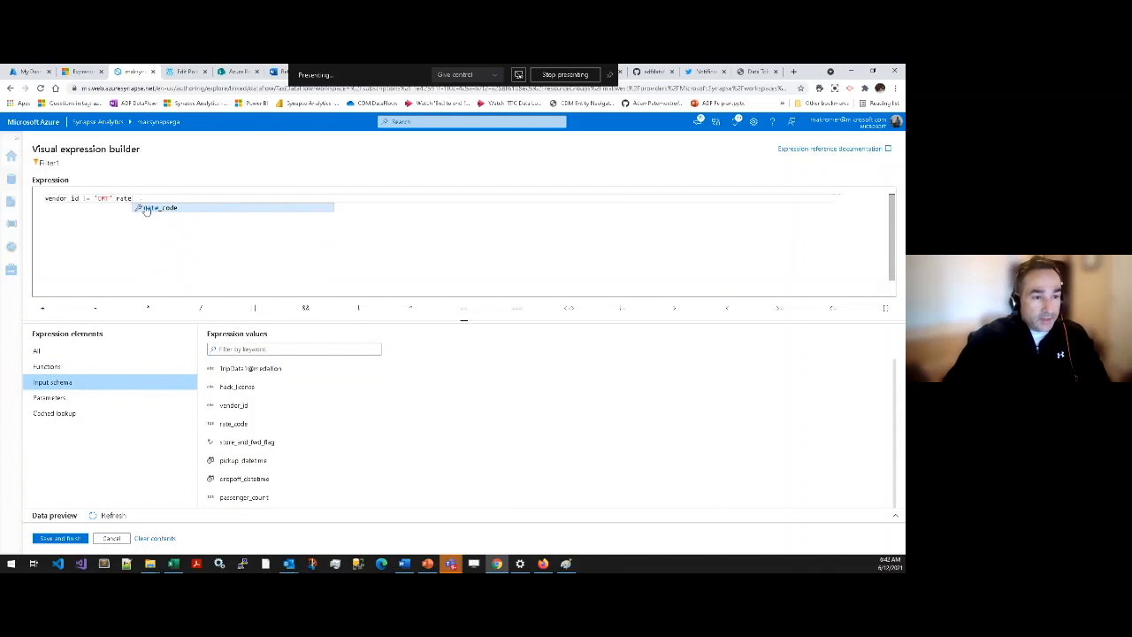
pyautogui.press('BackSpace')
pyautogui.press('BackSpace')
pyautogui.press('BackSpace')
pyautogui.press('BackSpace')
pyautogui.press('BackSpace')
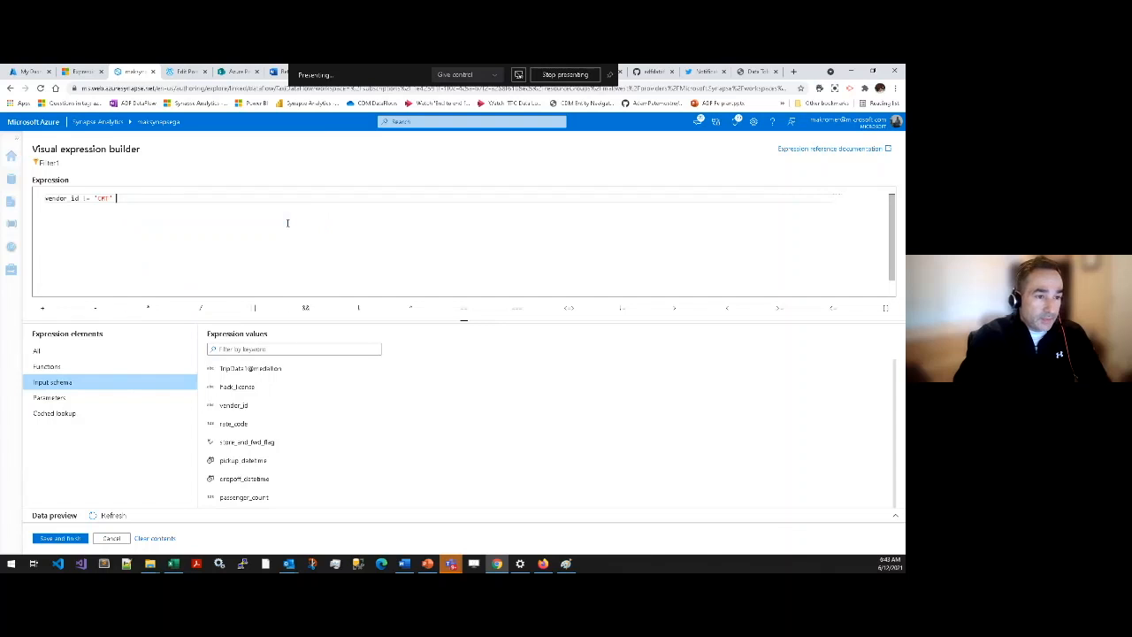
pyautogui.click(112, 539)
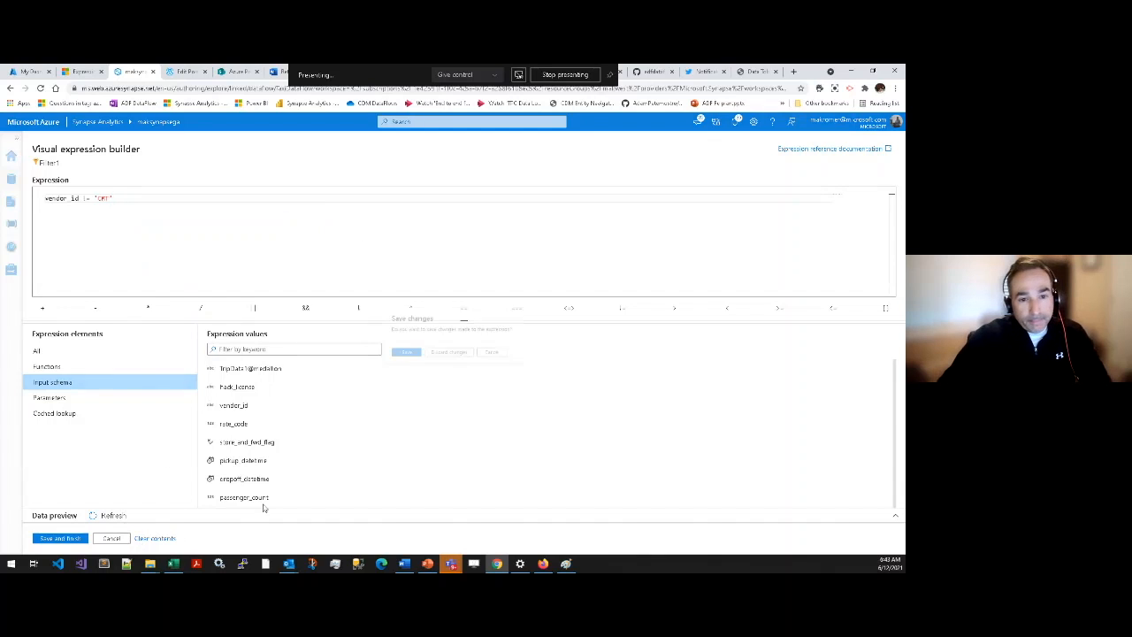
pyautogui.click(438, 358)
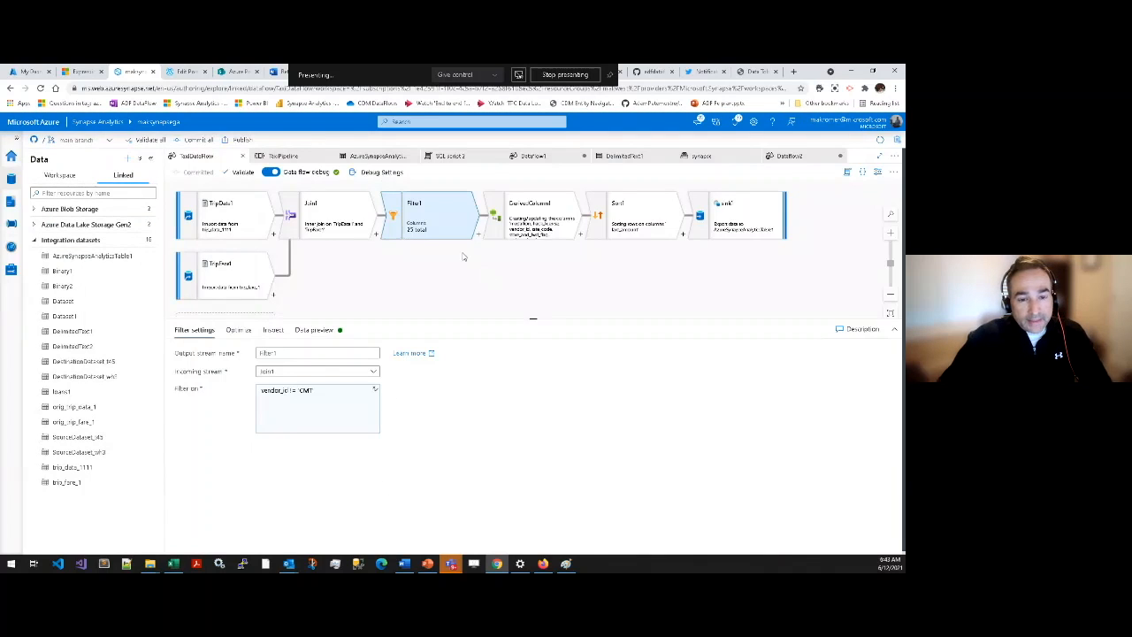
# Open DerivedColumn1's rate_code_enum expression in the expression builder and insert the condition rate_code == 2 before "Standard".
pyautogui.click(549, 223)
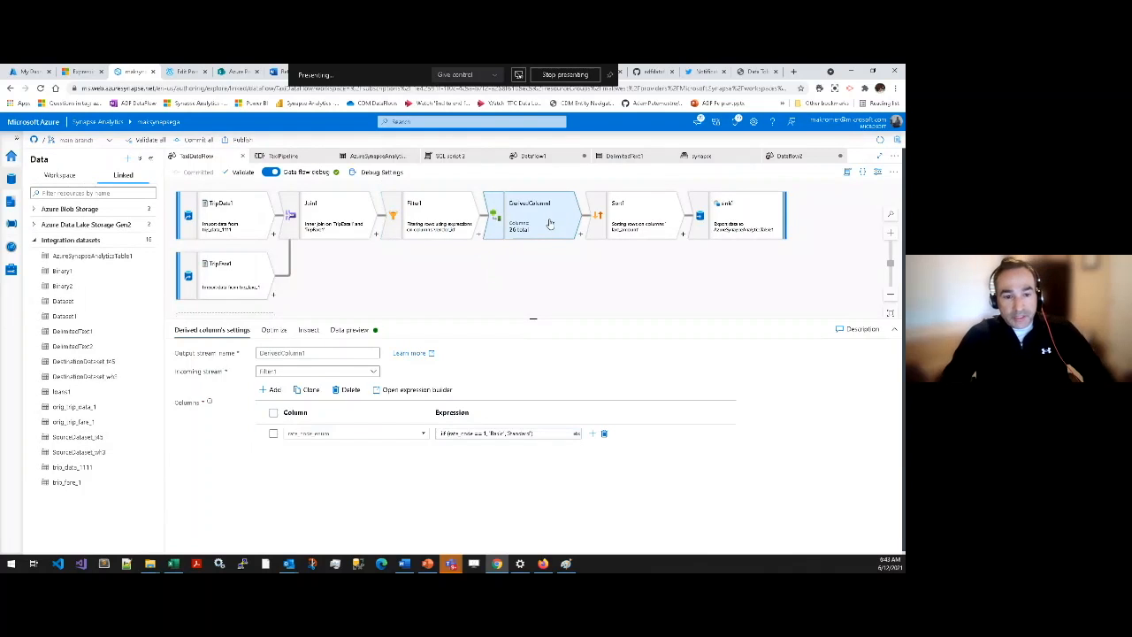
pyautogui.click(522, 432)
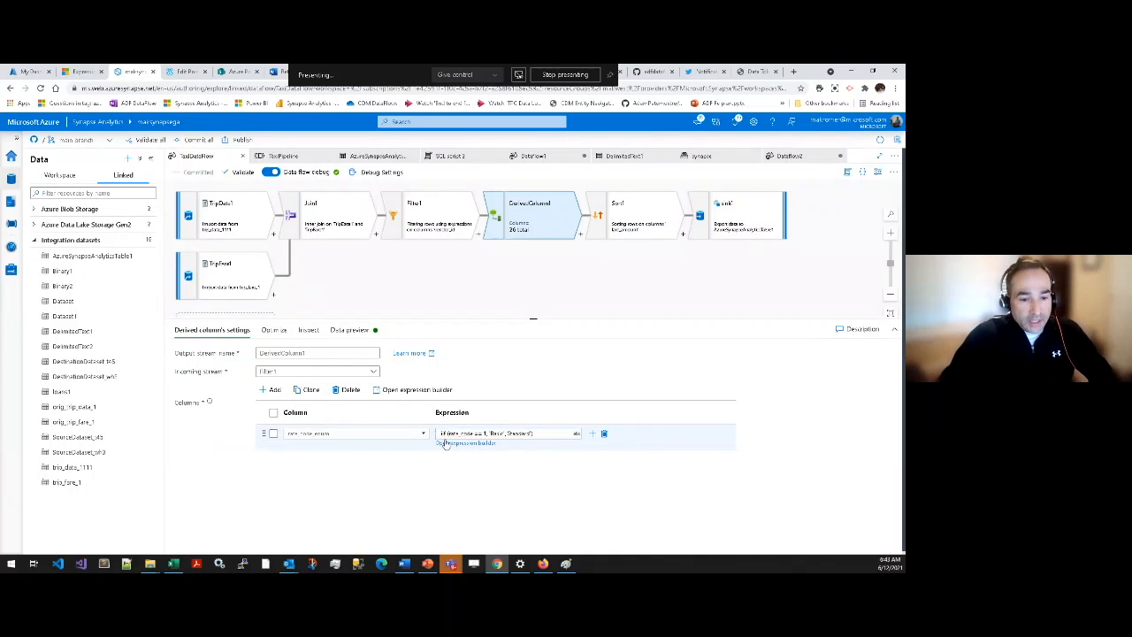
pyautogui.click(486, 442)
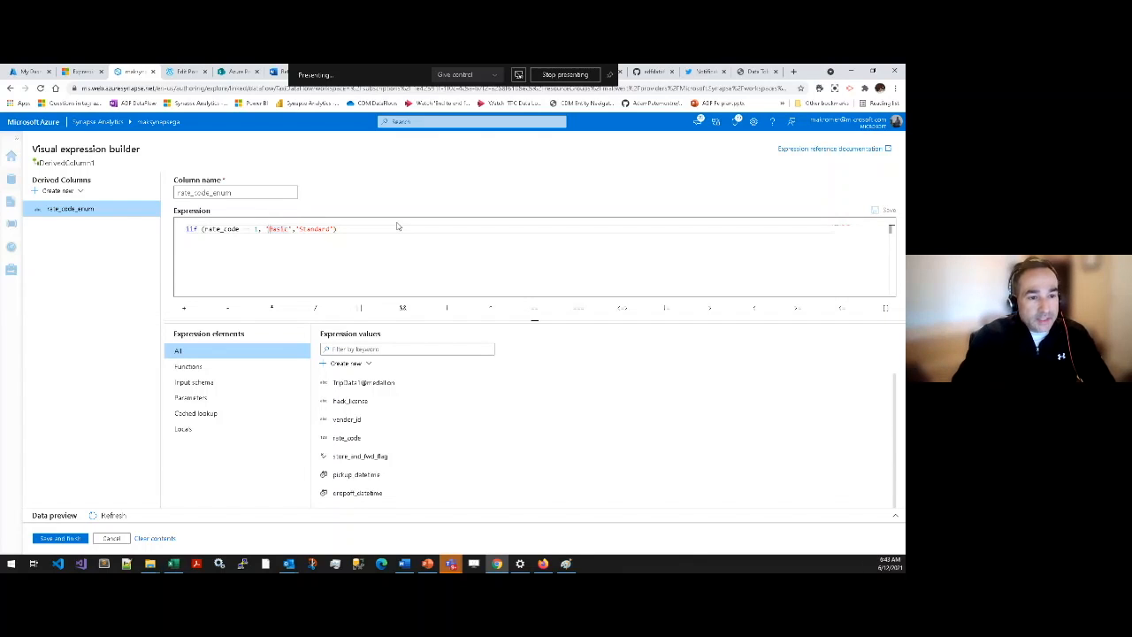
pyautogui.press('Right')
pyautogui.press('Right')
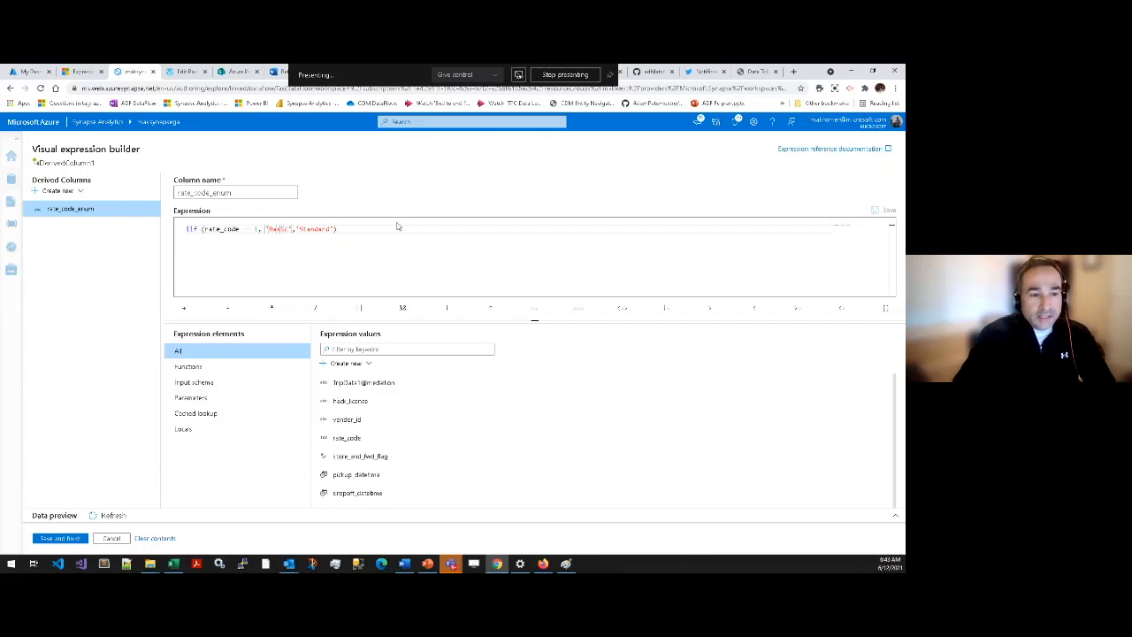
pyautogui.write('rate')
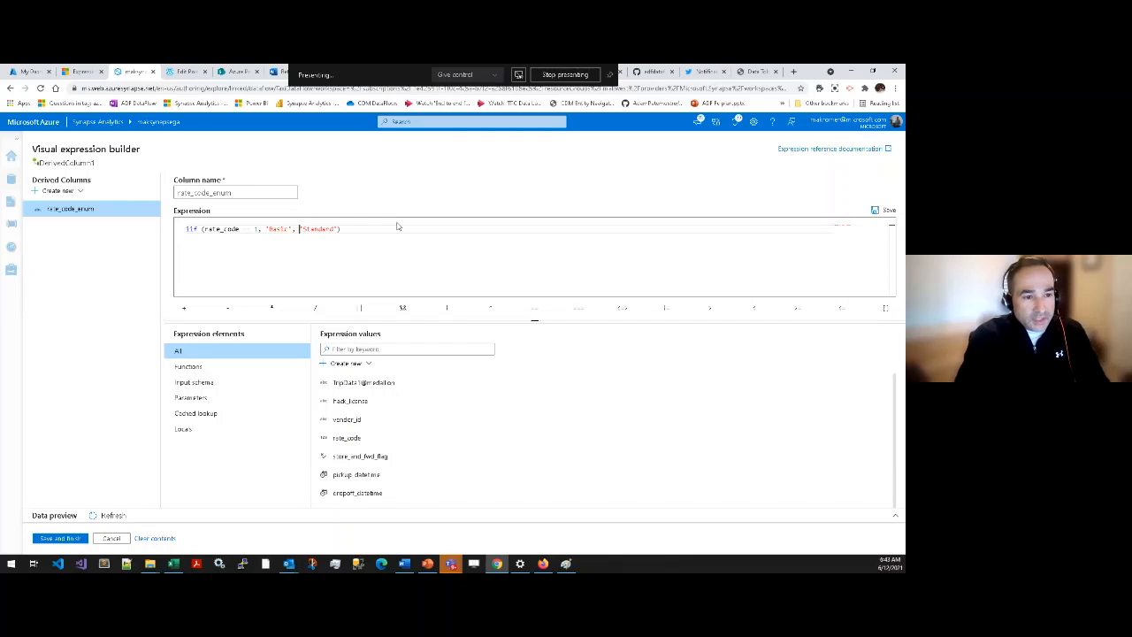
pyautogui.press('Return')
pyautogui.write('== ')
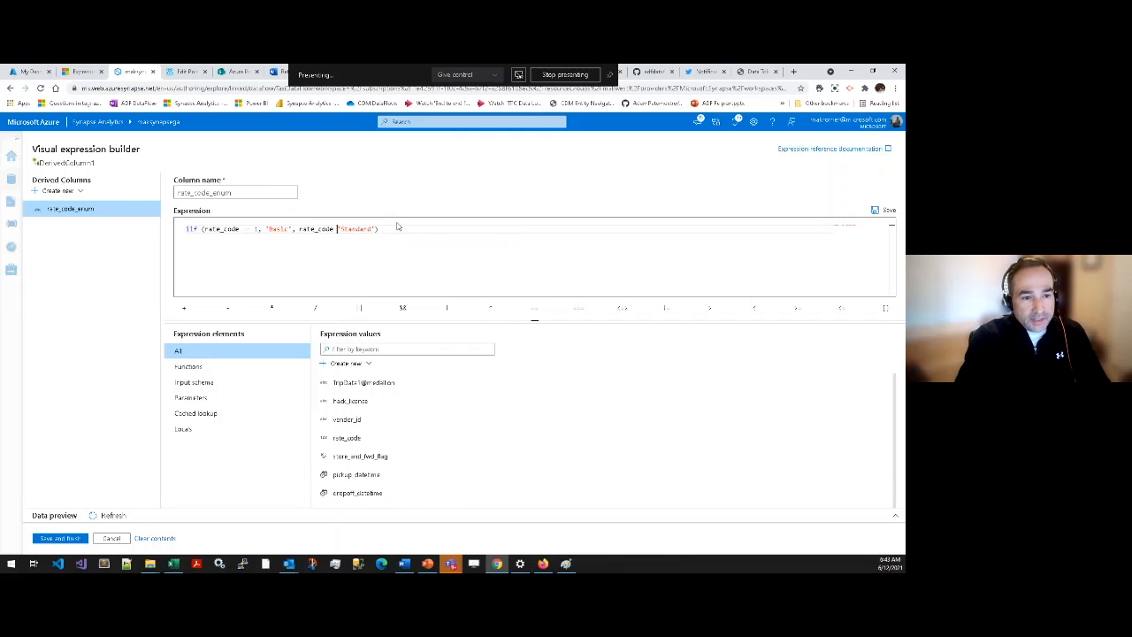
pyautogui.write('2,')
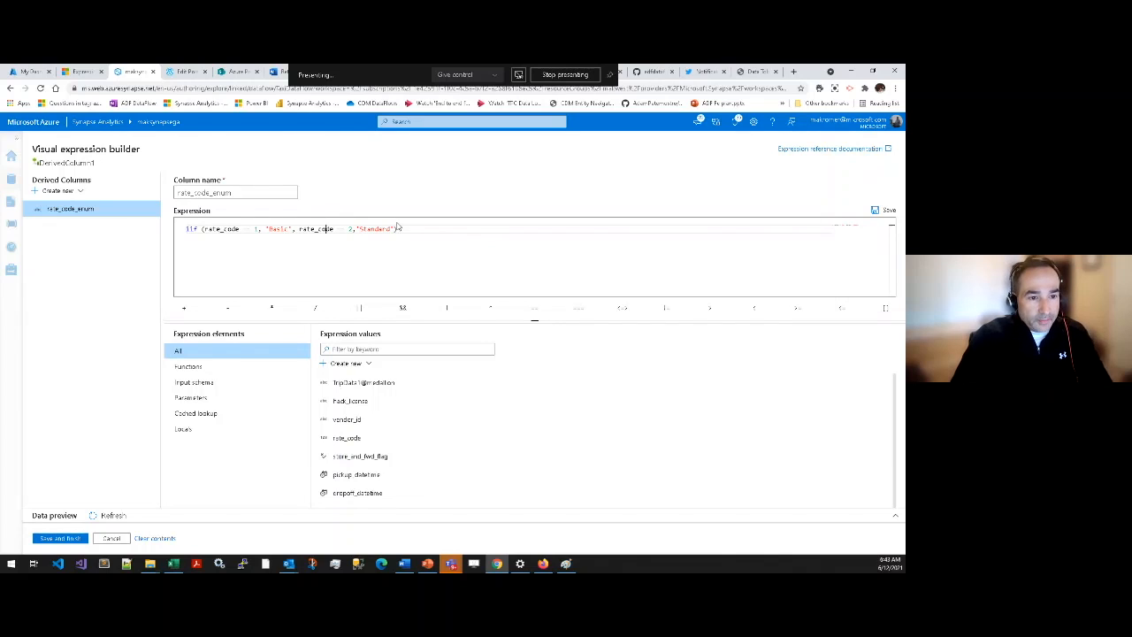
# Wrap the rate_code == 2 condition and "Standard" in a nested iif(), and add "other" as the outer function's last argument.
pyautogui.write('iif(')
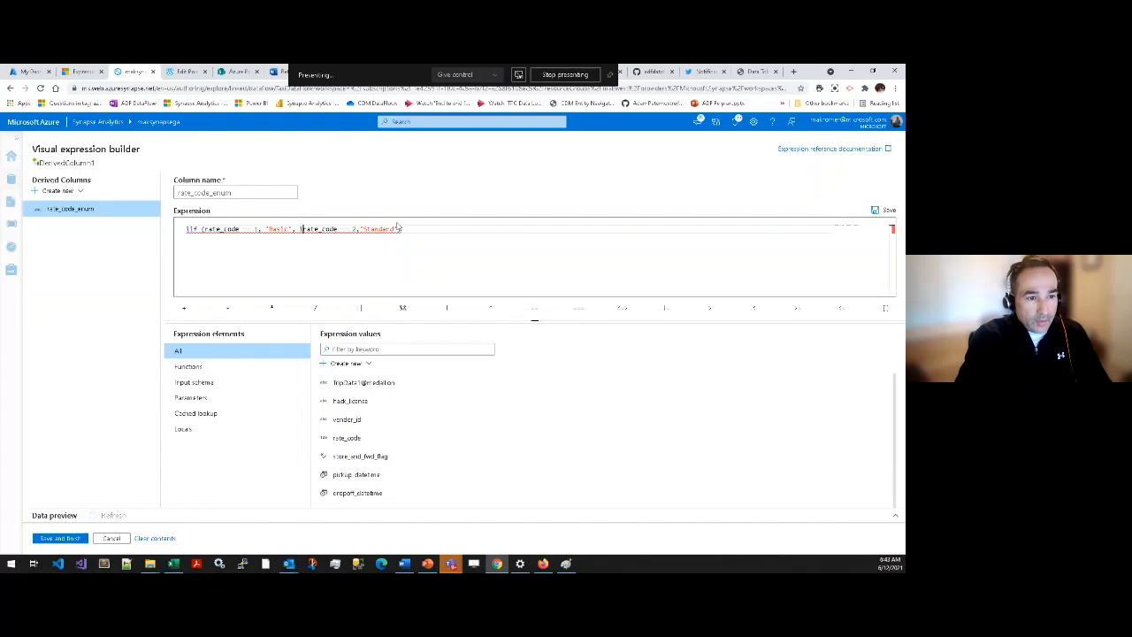
pyautogui.write('(')
pyautogui.press('Right')
pyautogui.press('Right')
pyautogui.press('Right')
pyautogui.press('Right')
pyautogui.press('Right')
pyautogui.press('Right')
pyautogui.press('Right')
pyautogui.press('Right')
pyautogui.press('Right')
pyautogui.press('Right')
pyautogui.press('Right')
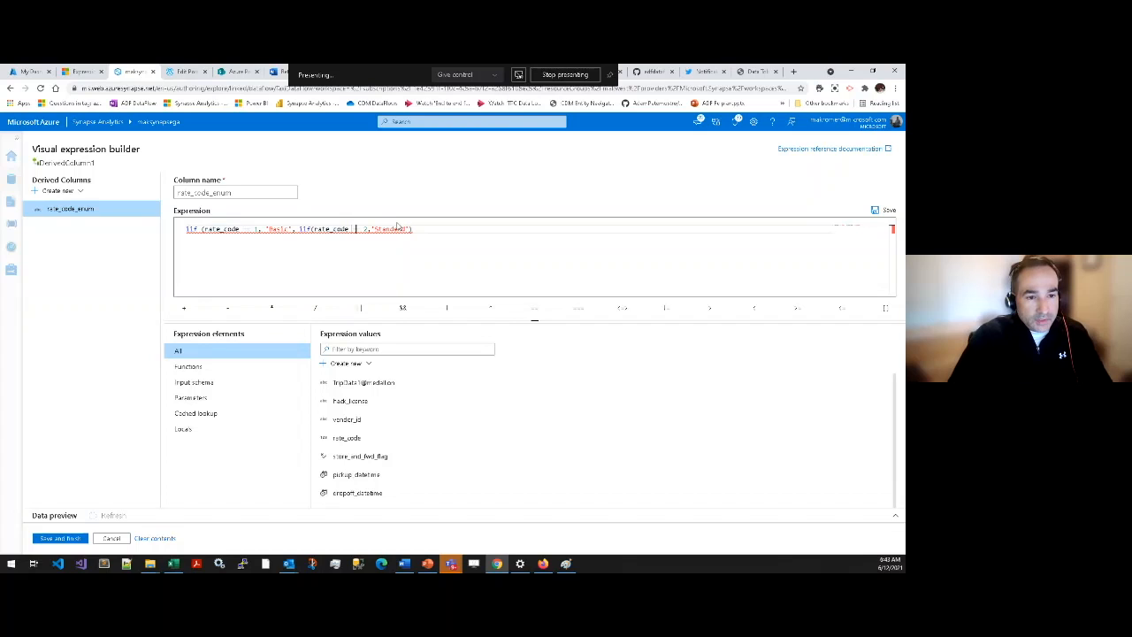
pyautogui.write("),'")
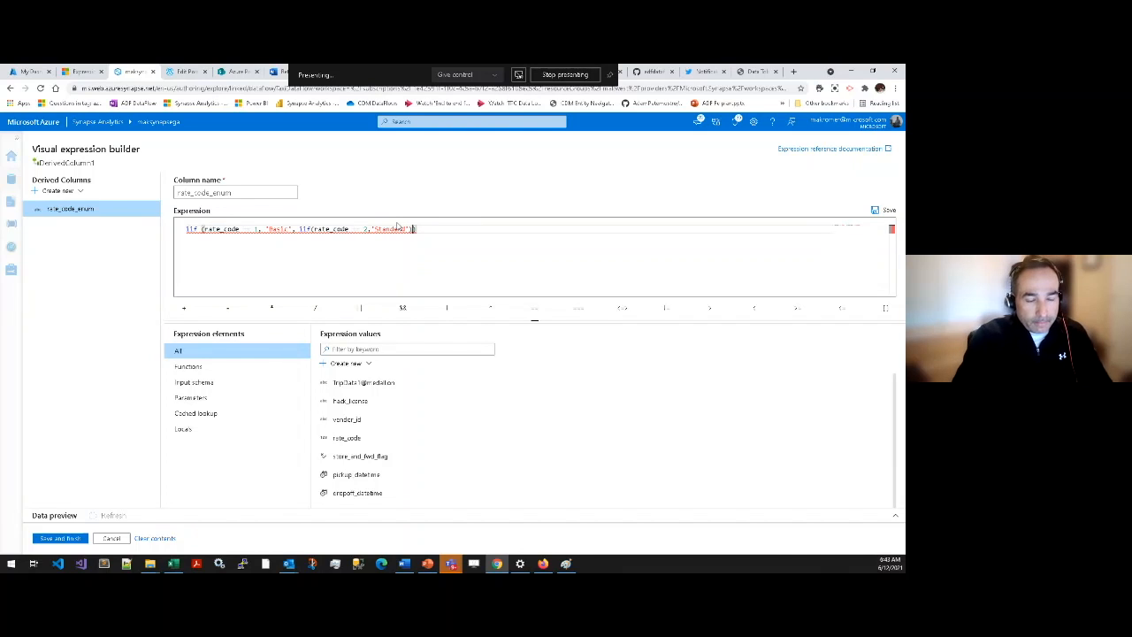
pyautogui.write('other')
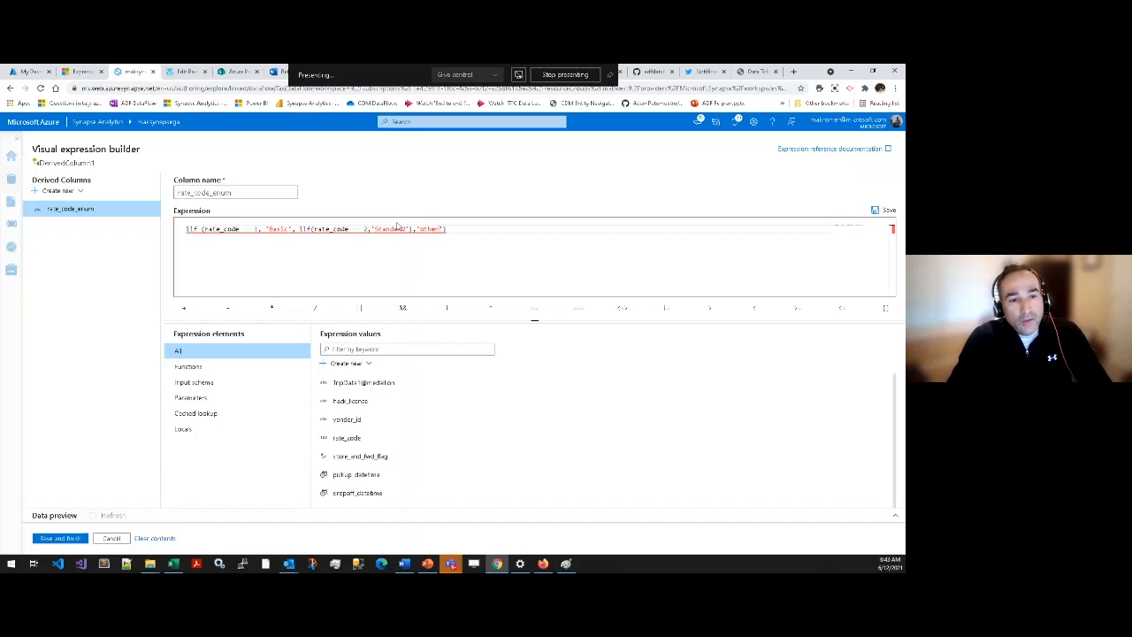
# Add "Advanced" as the fallback value of the nested iif, after "Standard".
pyautogui.press('Left')
pyautogui.press('Left')
pyautogui.press('Left')
pyautogui.press('Left')
pyautogui.press('Left')
pyautogui.press('Left')
pyautogui.press('Left')
pyautogui.press('Left')
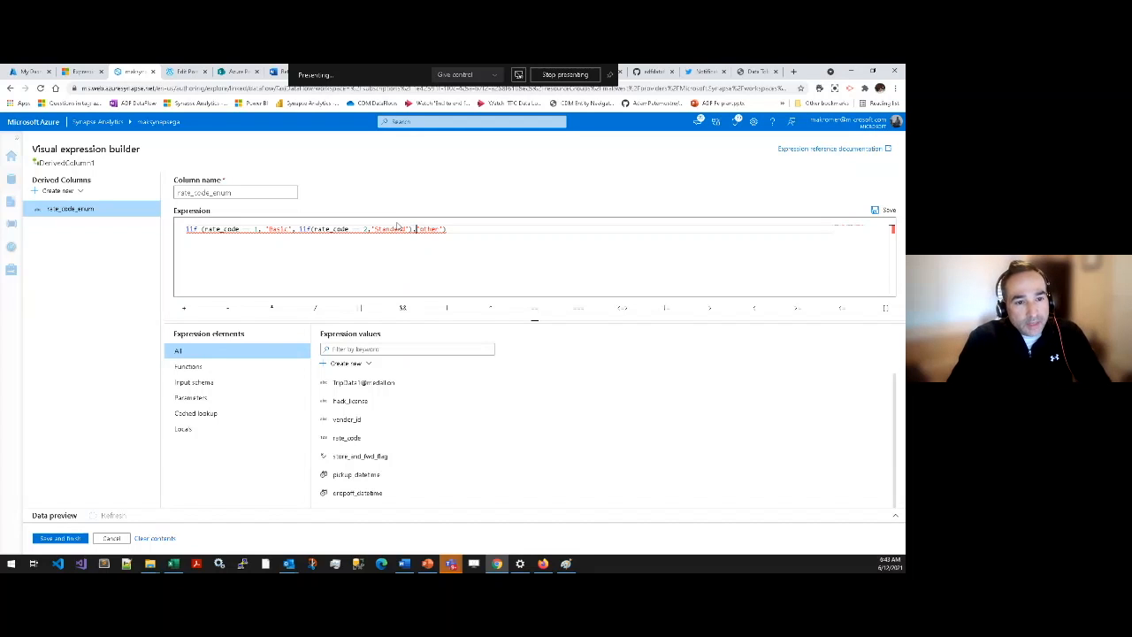
pyautogui.write(',')
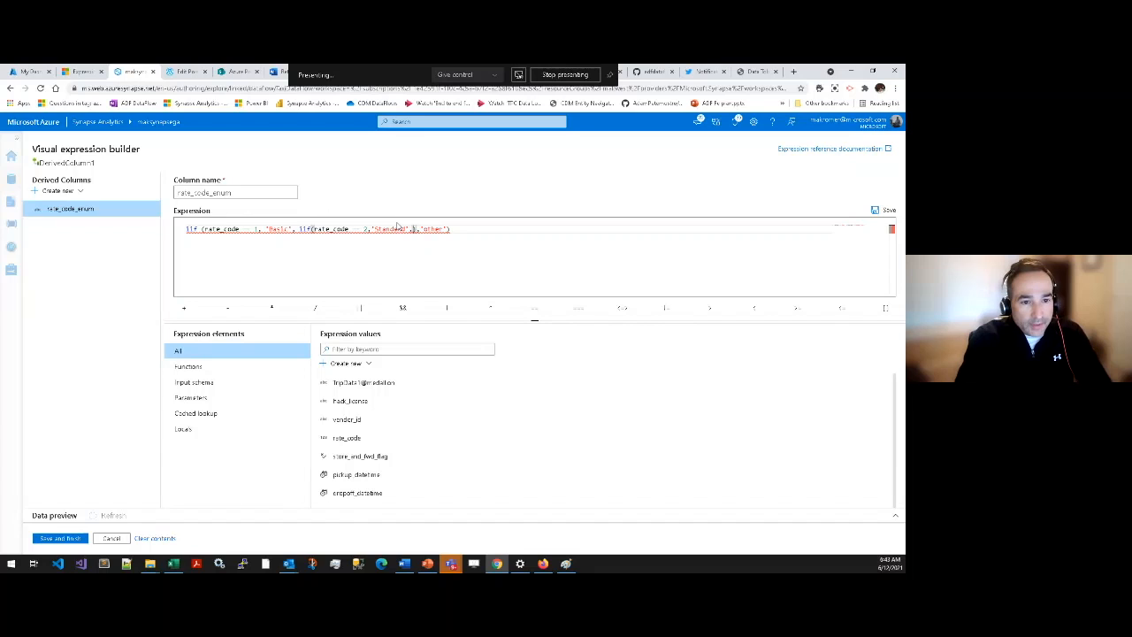
pyautogui.write("'")
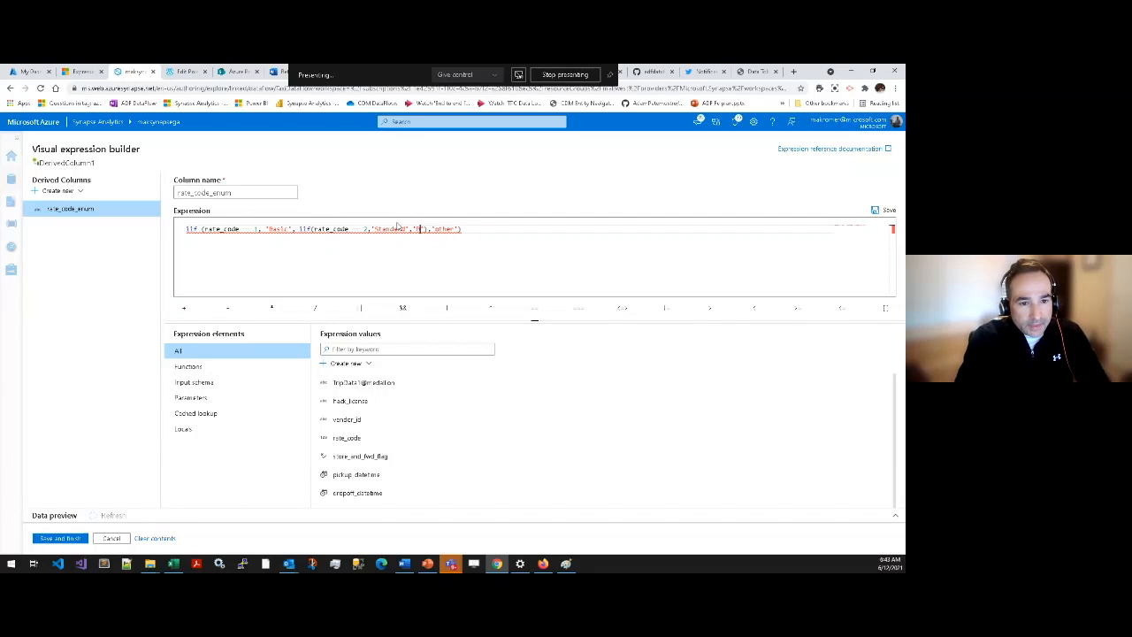
pyautogui.write('Advanced')
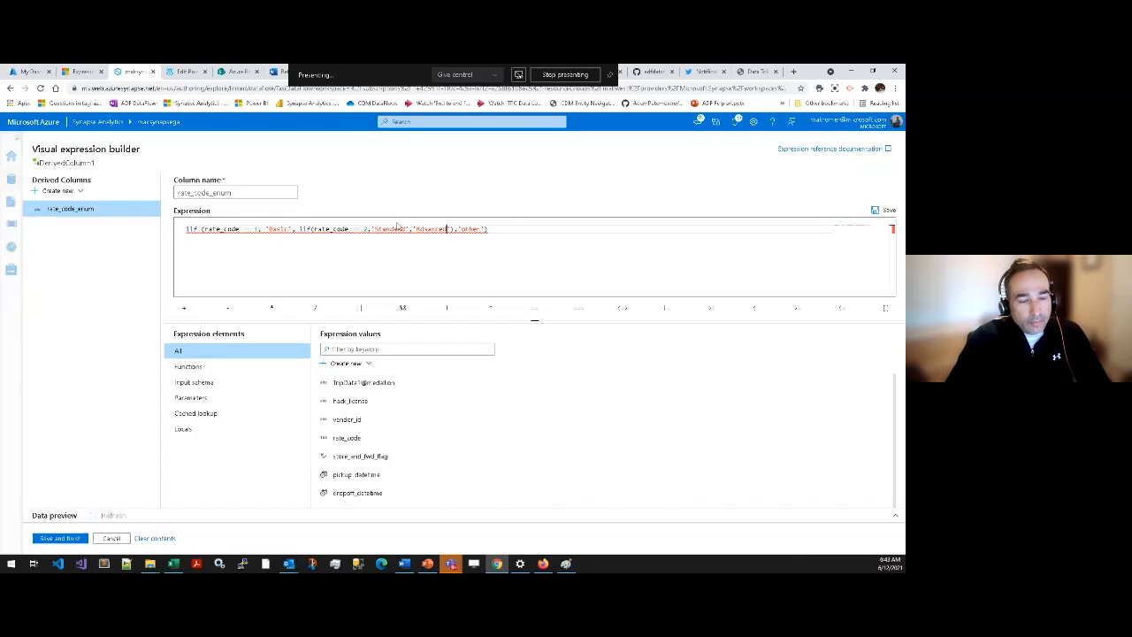
# Remove the extra "other" argument from the outer iif and save the rate_code_enum expression.
pyautogui.press('Right')
pyautogui.press('Right')
pyautogui.hotkey('shift', 'End')
pyautogui.hotkey('shift', 'Left')
pyautogui.press('Delete')
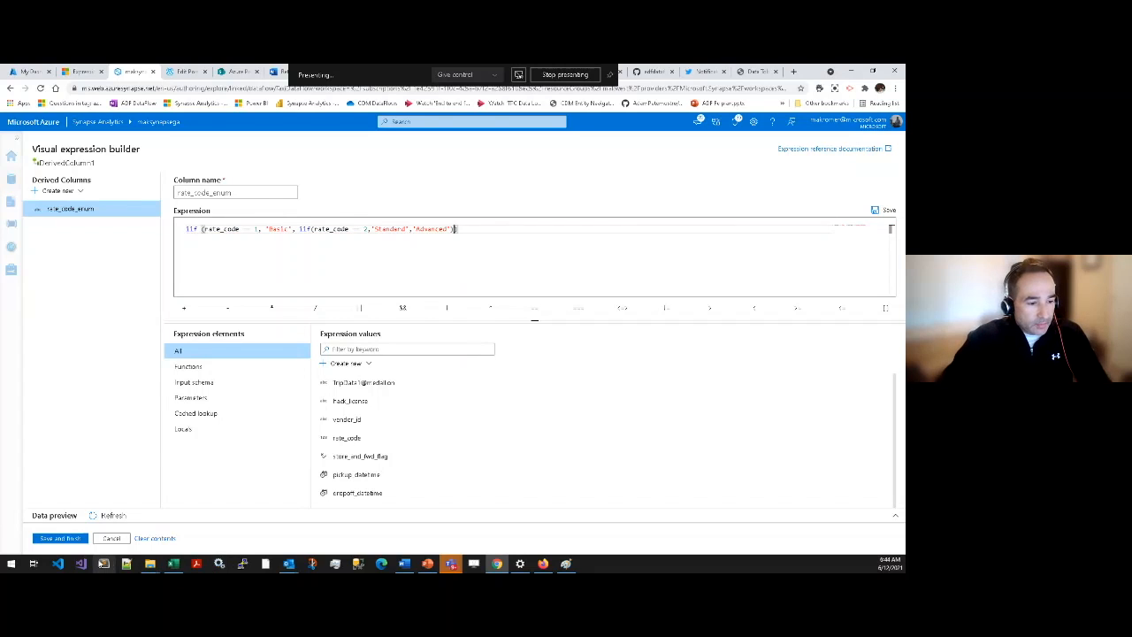
pyautogui.click(77, 541)
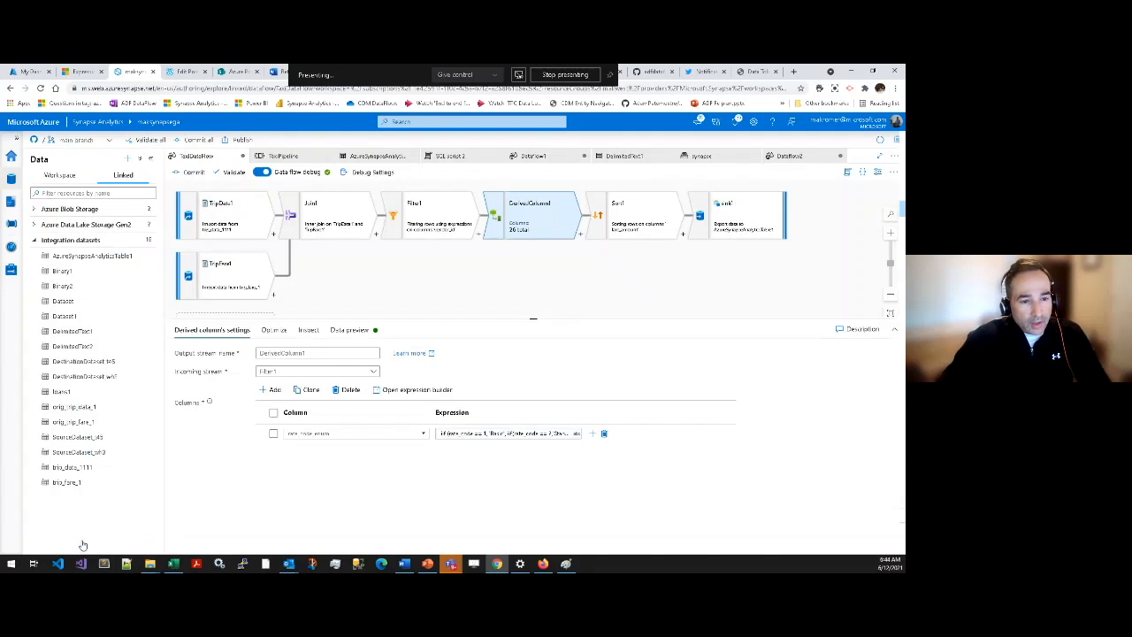